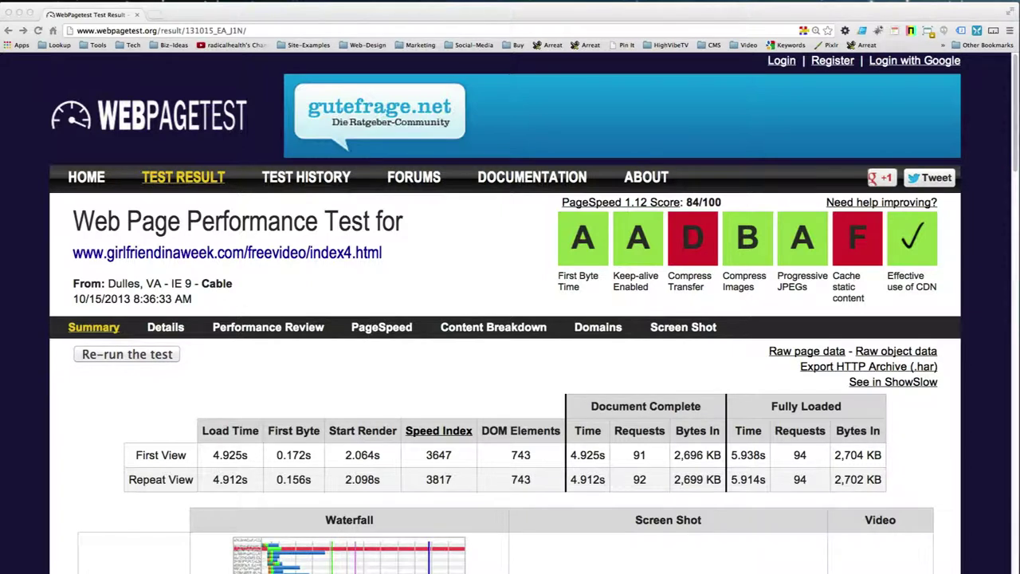
# Step: Briefly mark the girlfriendinaweek domain, then enter 'va' in Chrome's address bar to autocomplete validator.w3.org
pyautogui.doubleClick(137, 252)
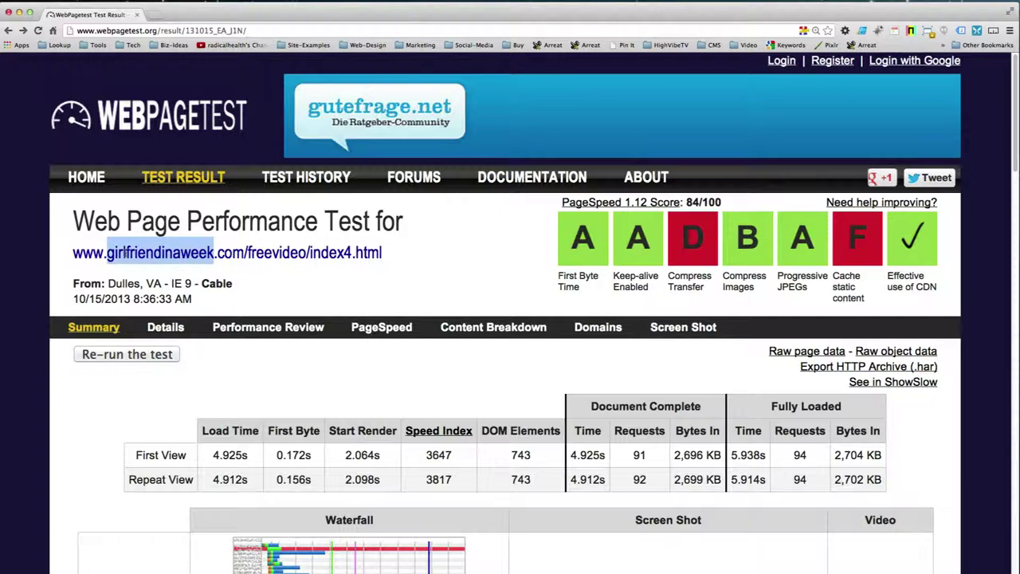
pyautogui.click(271, 285)
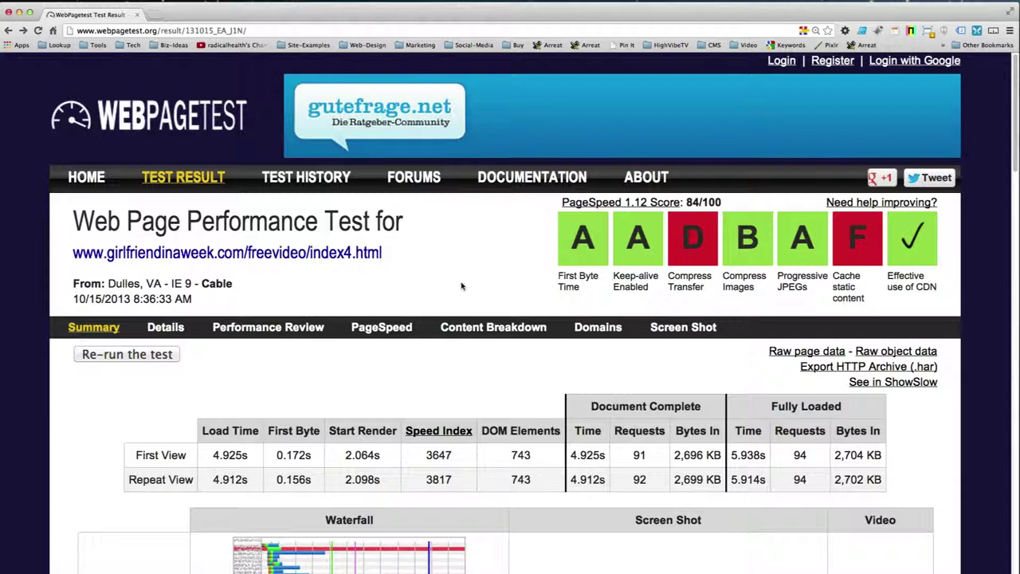
pyautogui.click(120, 30)
pyautogui.write('validator.w3.org')
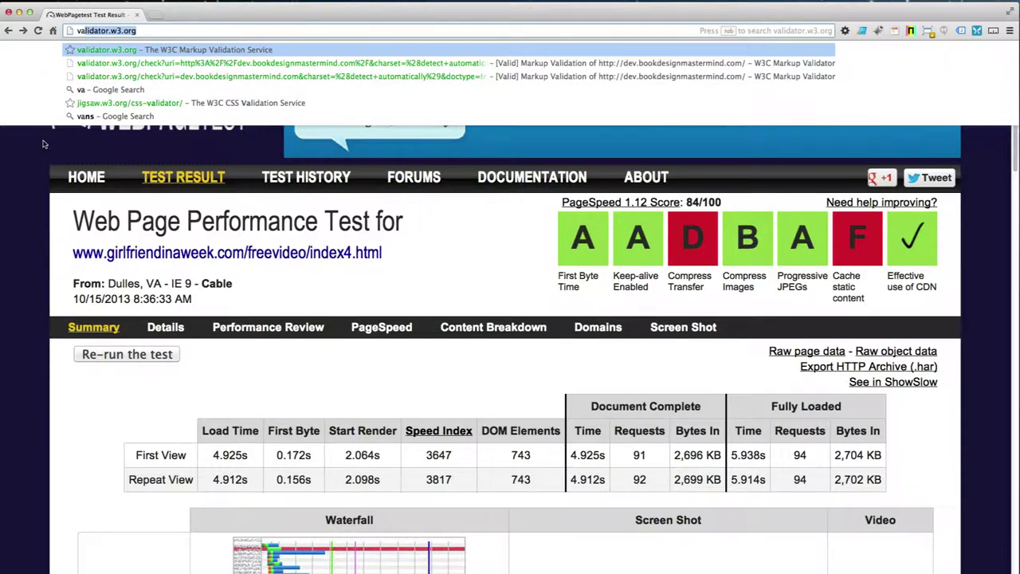
# Step: Abandon the validator and return to the girlfriendinaweek.com freevideo/index4.html test result
pyautogui.click(38, 30)
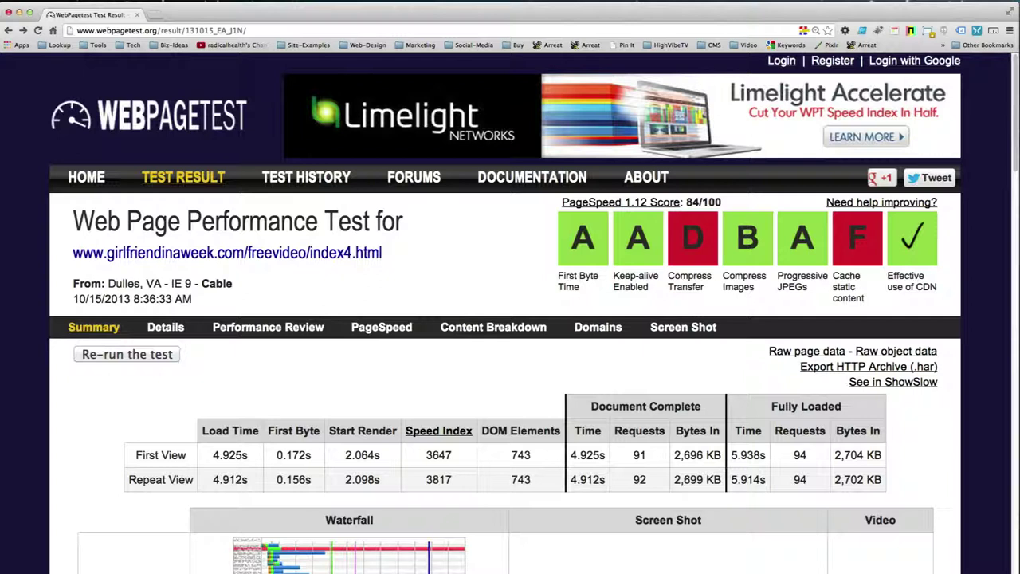
pyautogui.doubleClick(232, 452)
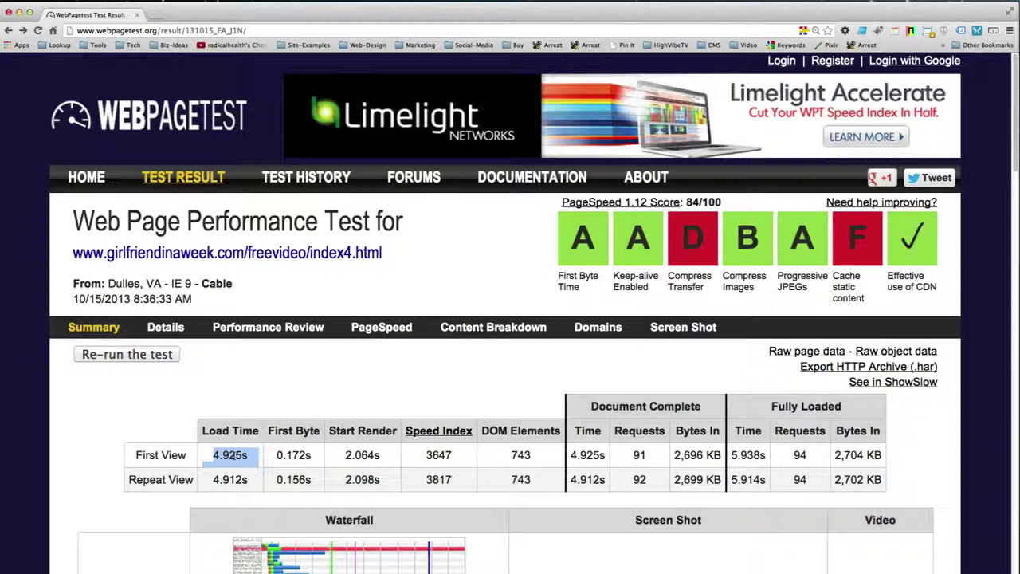
pyautogui.doubleClick(230, 479)
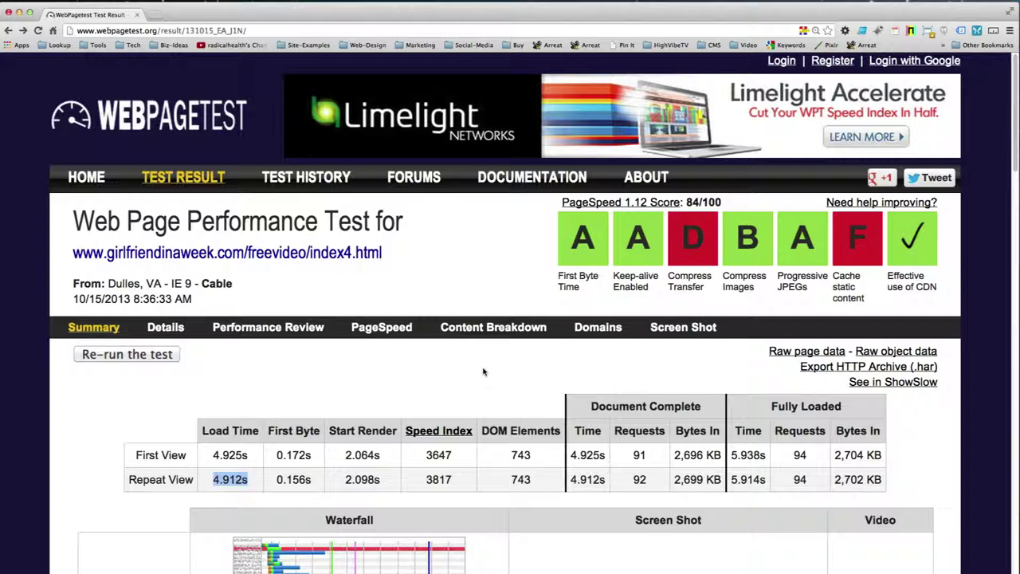
pyautogui.click(164, 500)
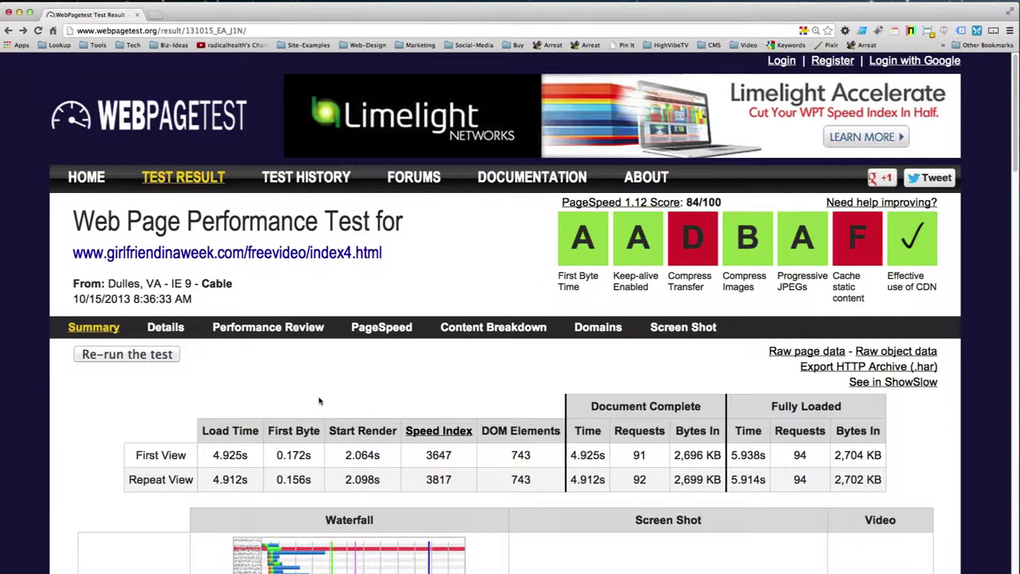
# Step: Scroll the Summary page down to the First View waterfall and screen shot row
pyautogui.scroll(-5, 319, 398)
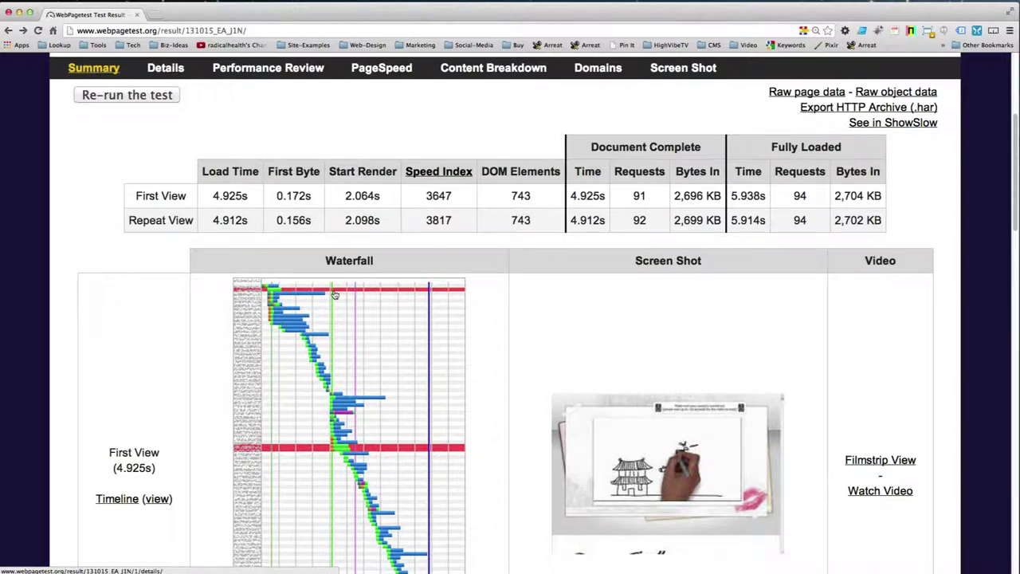
pyautogui.scroll(-4, 302, 434)
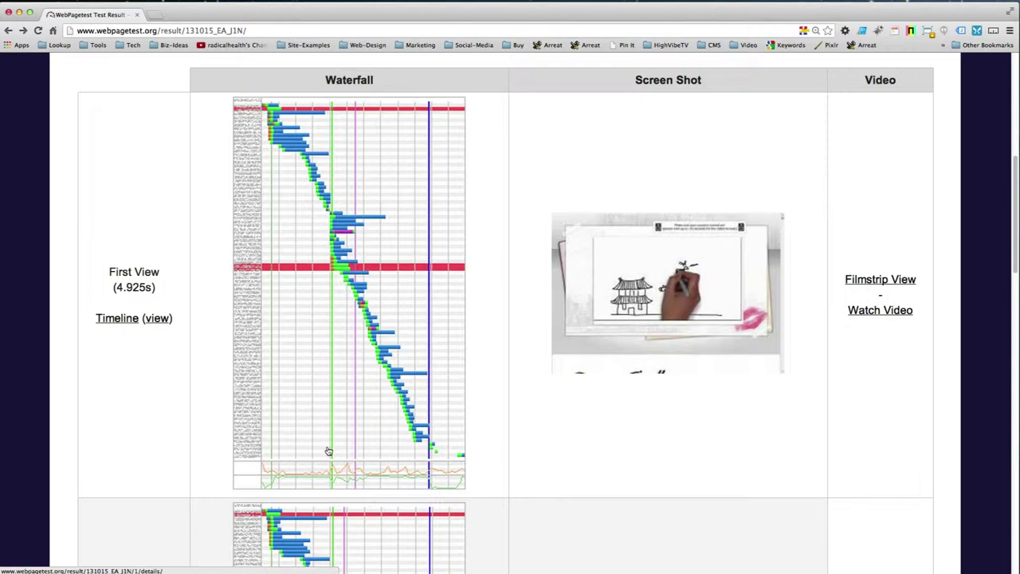
pyautogui.scroll(10, 329, 451)
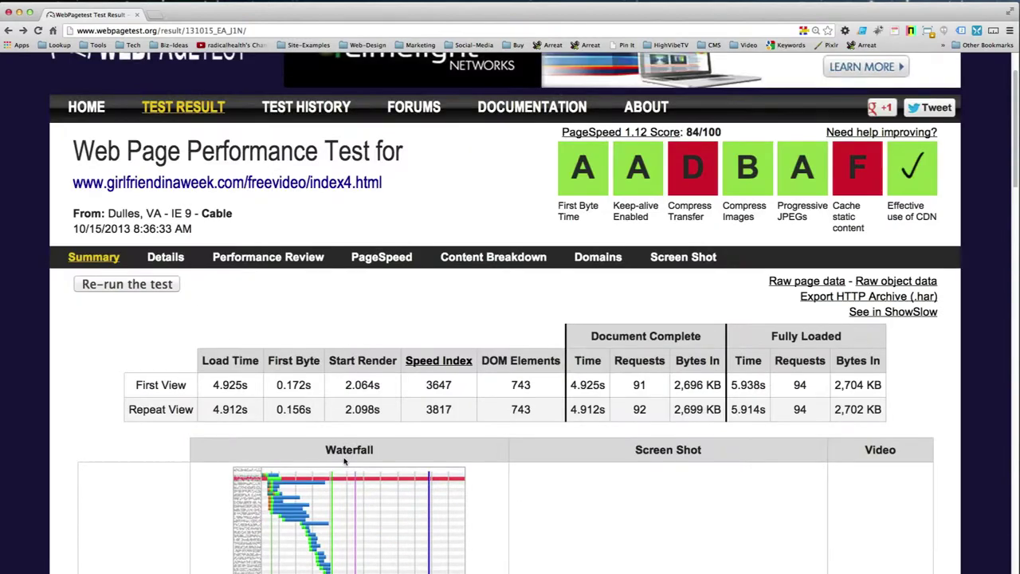
pyautogui.scroll(-5, 348, 444)
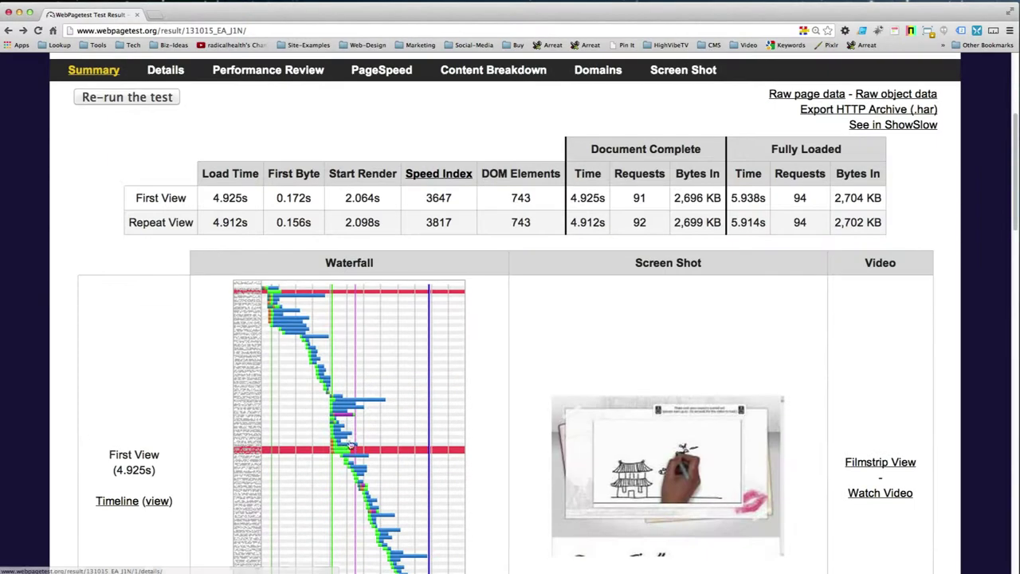
# Step: Open the First View waterfall details and scan the request rows, including the style.css 404 error
pyautogui.click(365, 296)
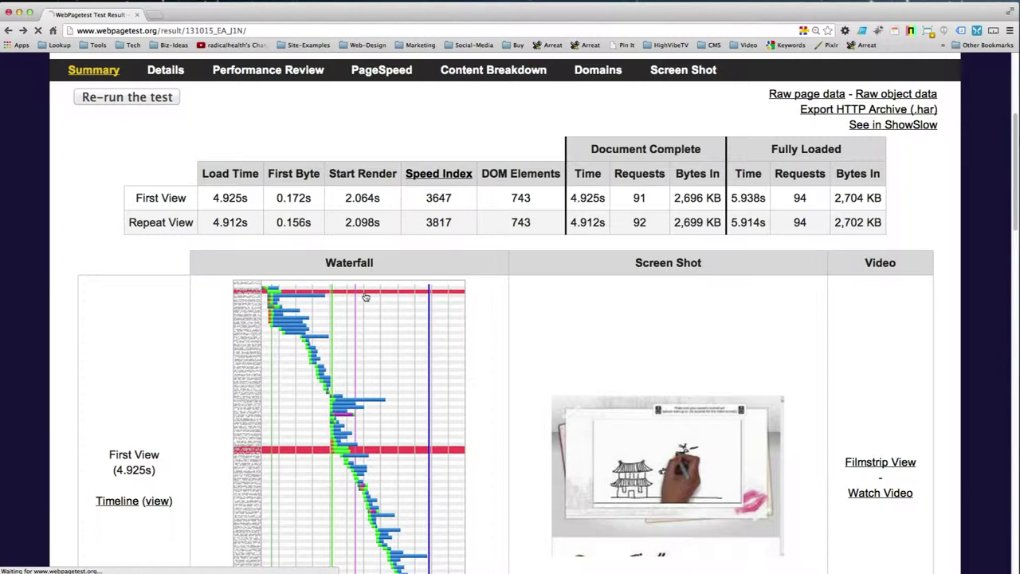
pyautogui.scroll(-5, 342, 386)
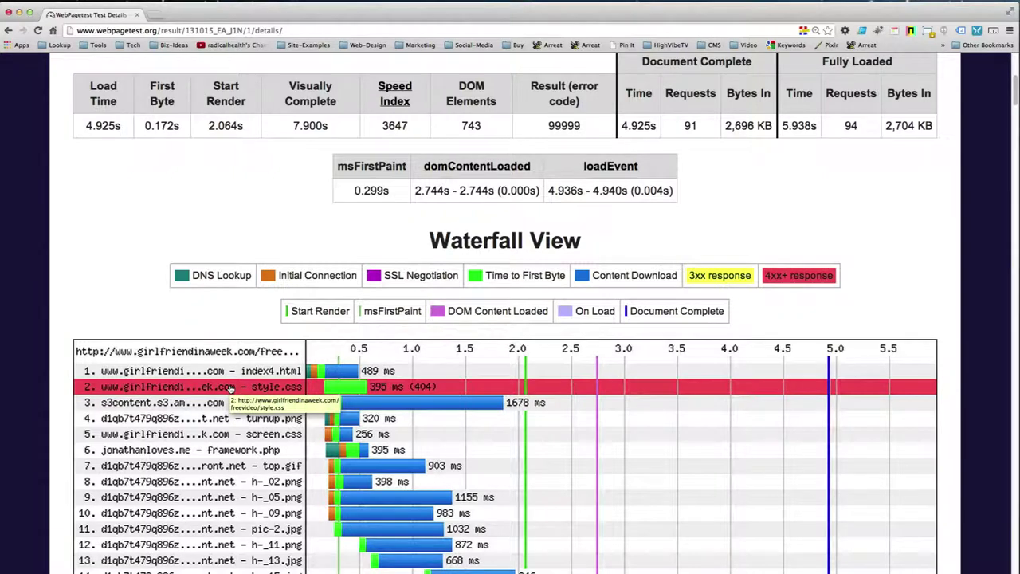
pyautogui.scroll(-15, 230, 387)
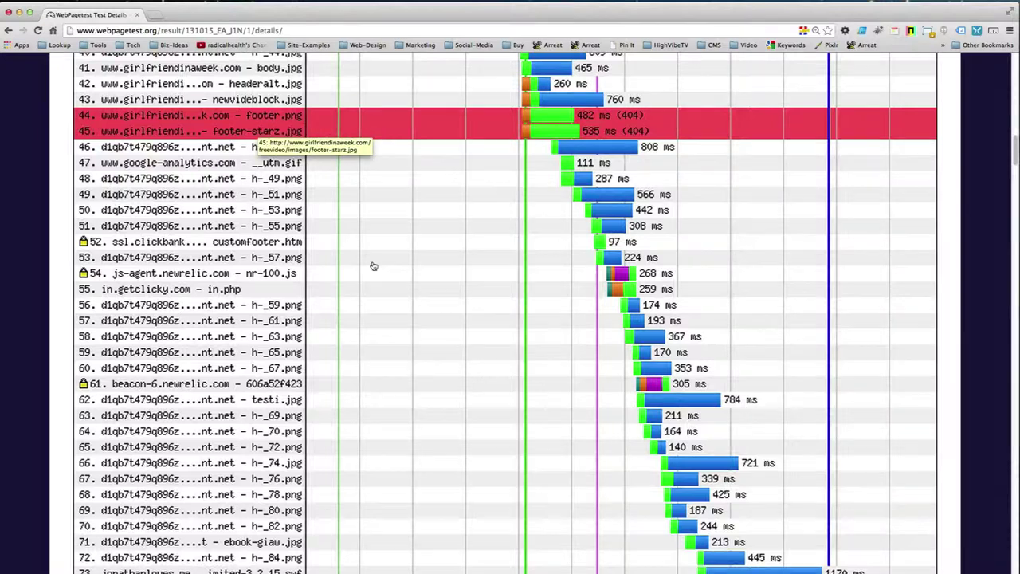
pyautogui.scroll(-15, 374, 266)
pyautogui.scroll(17, 373, 266)
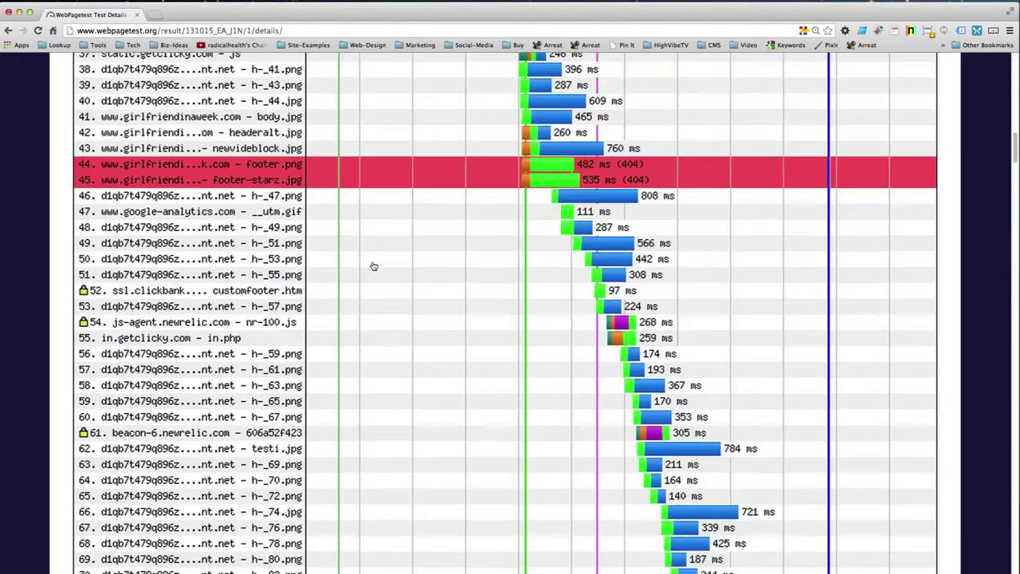
pyautogui.scroll(2, 374, 266)
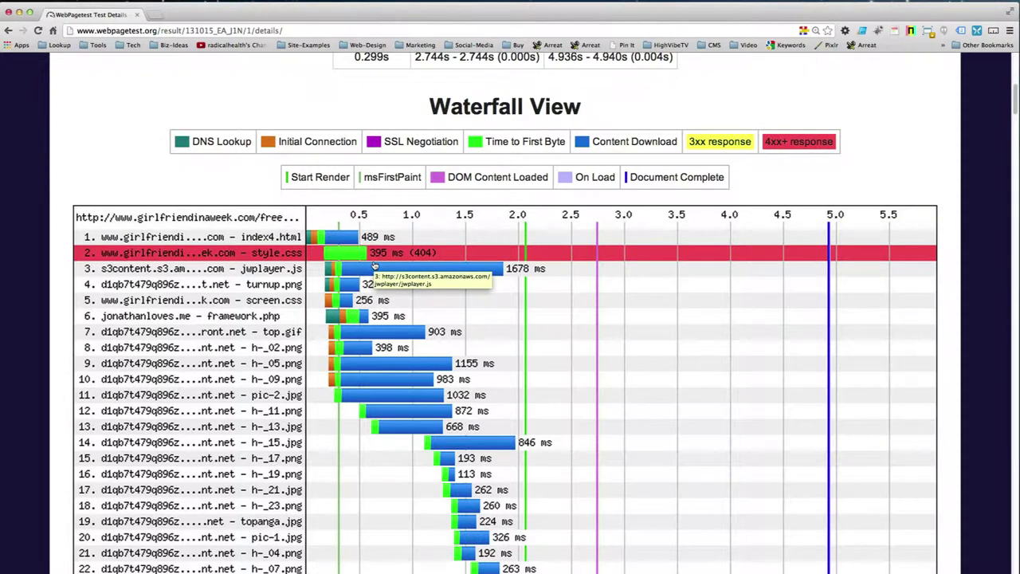
pyautogui.scroll(-20, 373, 267)
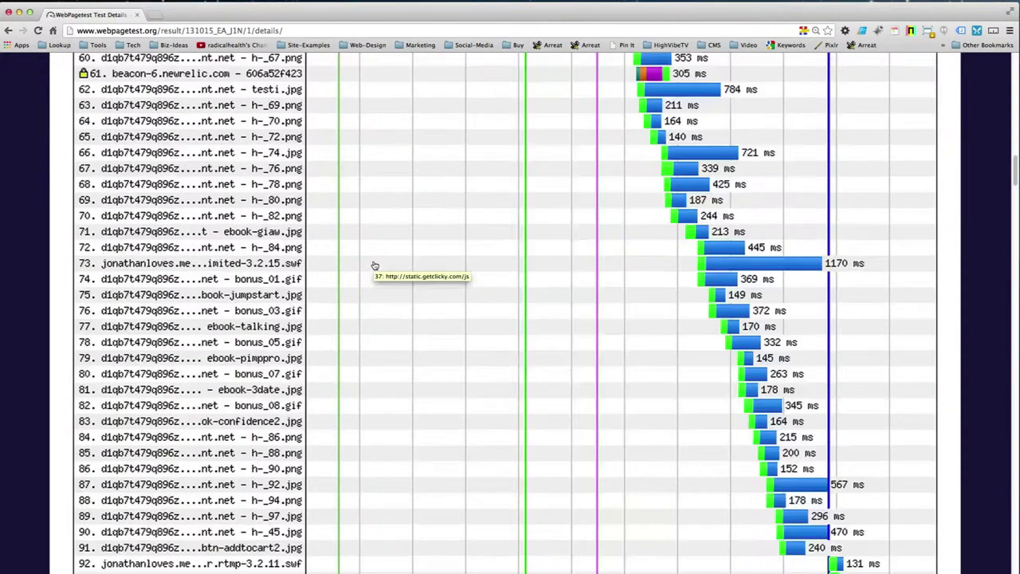
pyautogui.scroll(8, 374, 266)
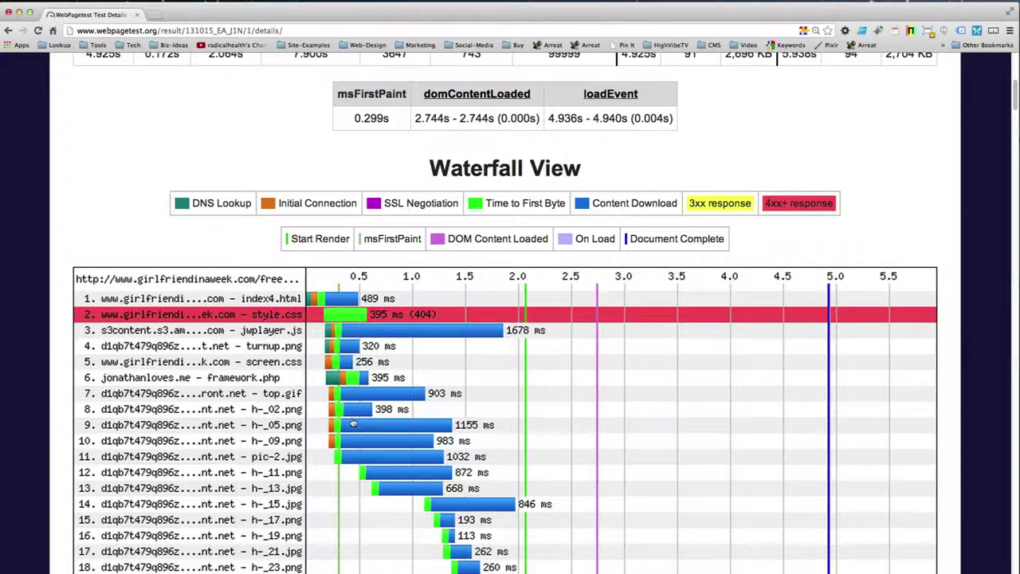
pyautogui.scroll(-6, 365, 426)
pyautogui.scroll(-3, 366, 429)
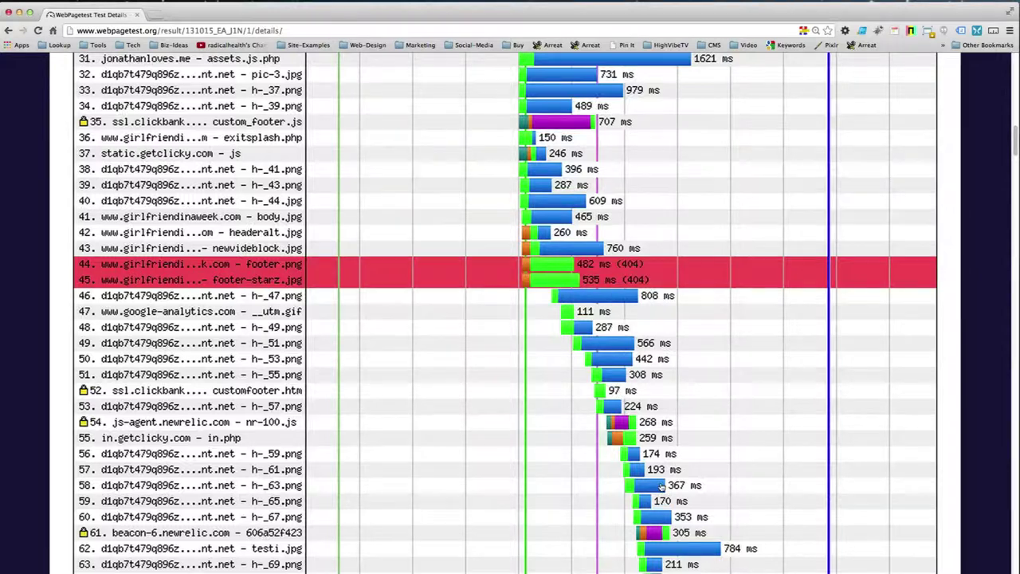
pyautogui.scroll(6, 661, 486)
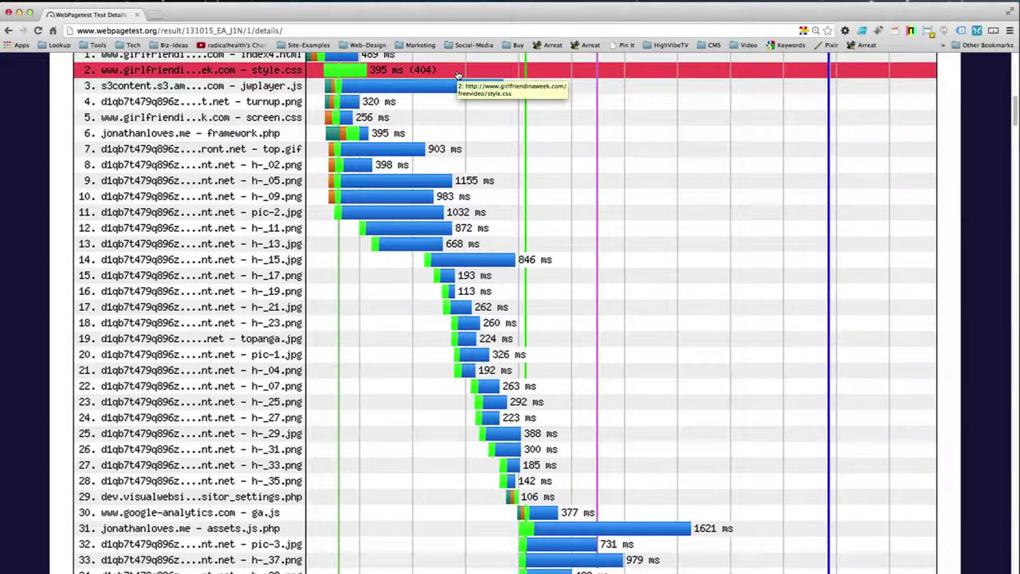
pyautogui.scroll(2, 637, 211)
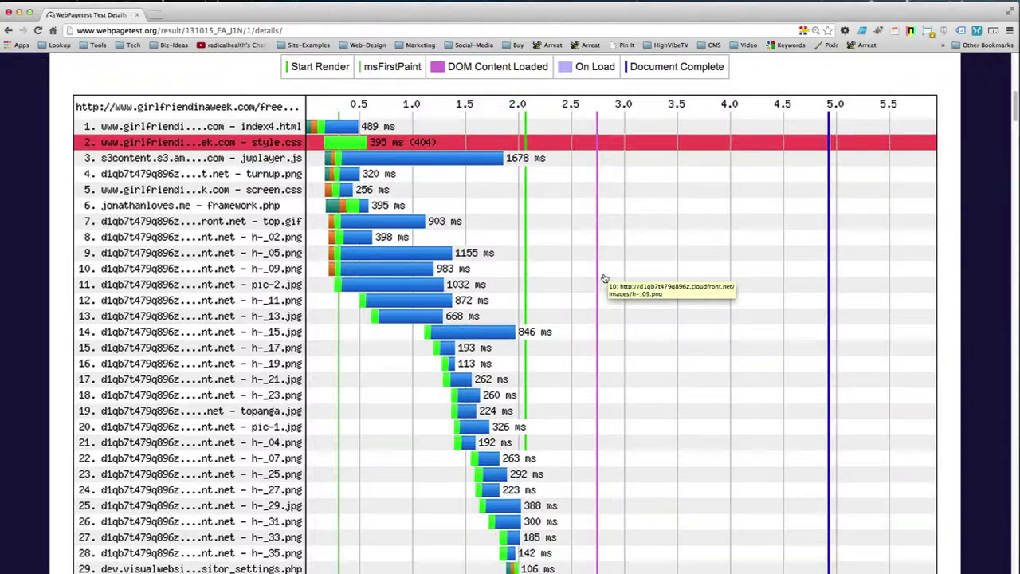
pyautogui.scroll(-2, 586, 273)
pyautogui.scroll(5, 572, 271)
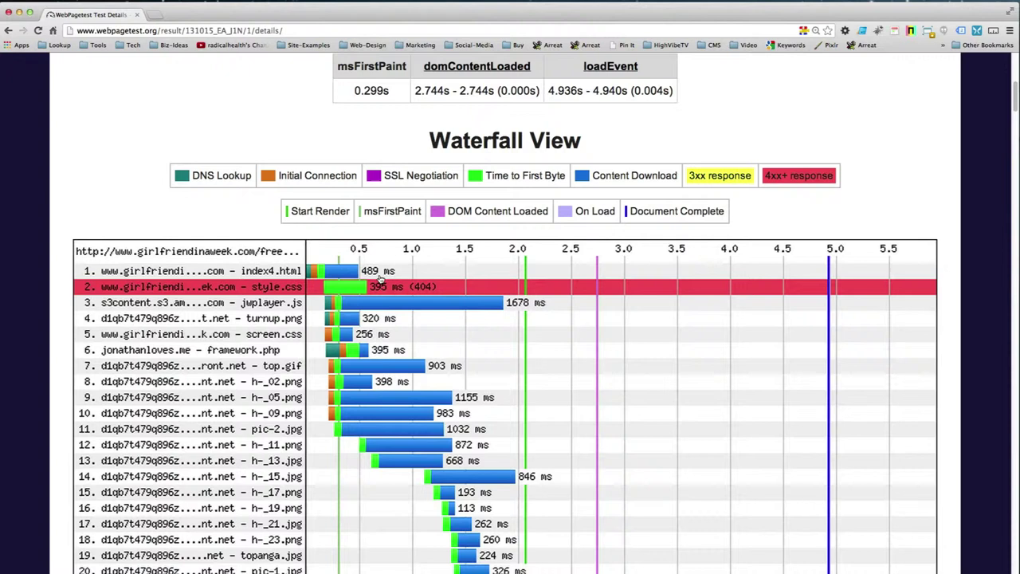
pyautogui.scroll(-5, 387, 285)
pyautogui.scroll(-1, 403, 294)
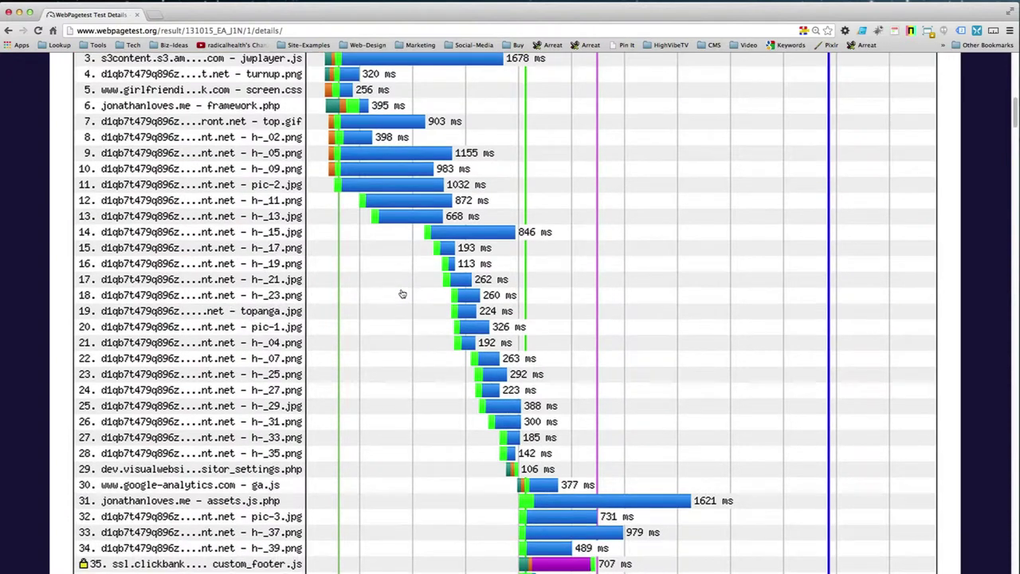
pyautogui.scroll(4, 403, 294)
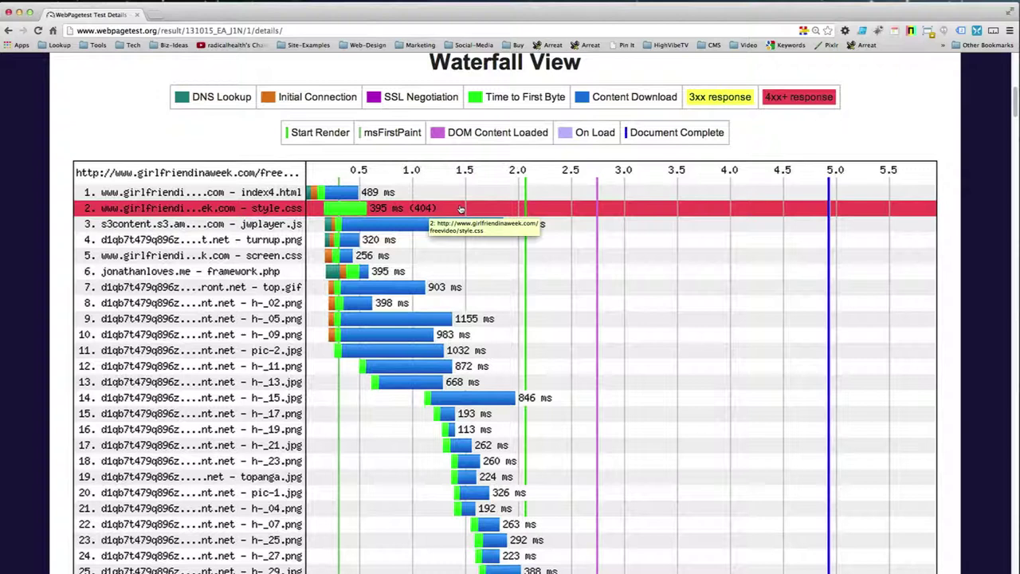
pyautogui.scroll(-3, 446, 269)
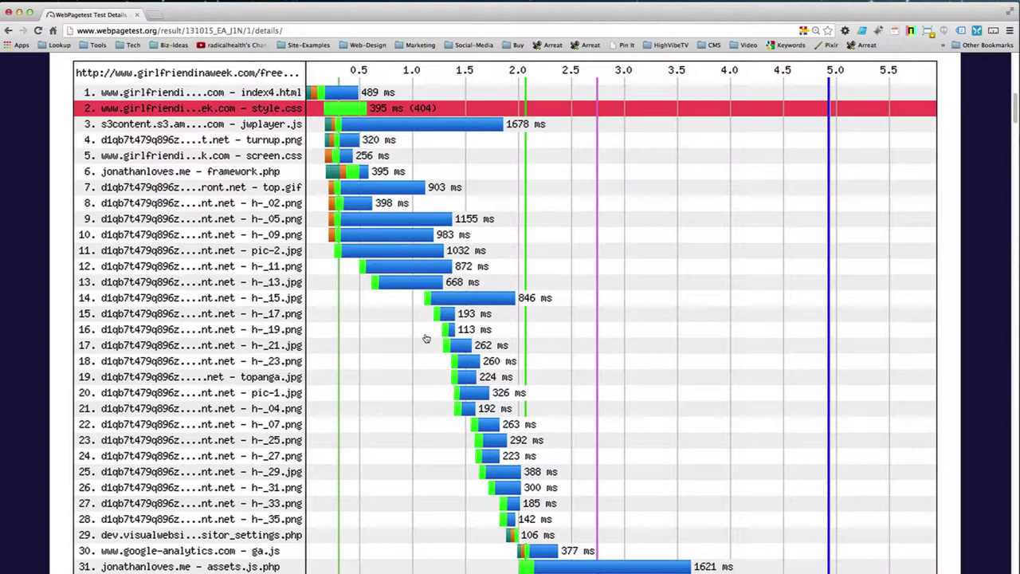
pyautogui.scroll(-3, 467, 408)
pyautogui.scroll(-8, 468, 408)
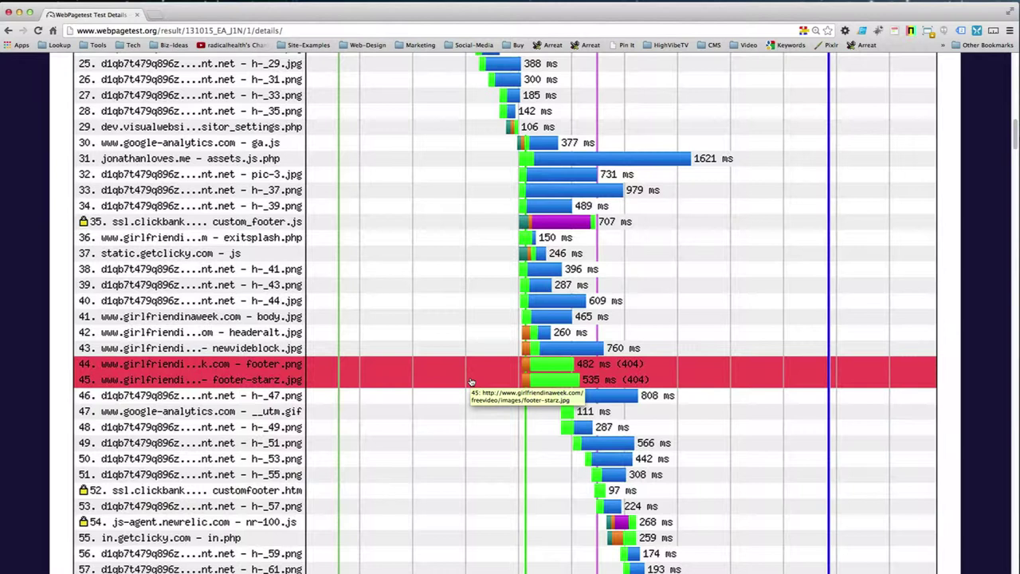
pyautogui.scroll(-5, 471, 382)
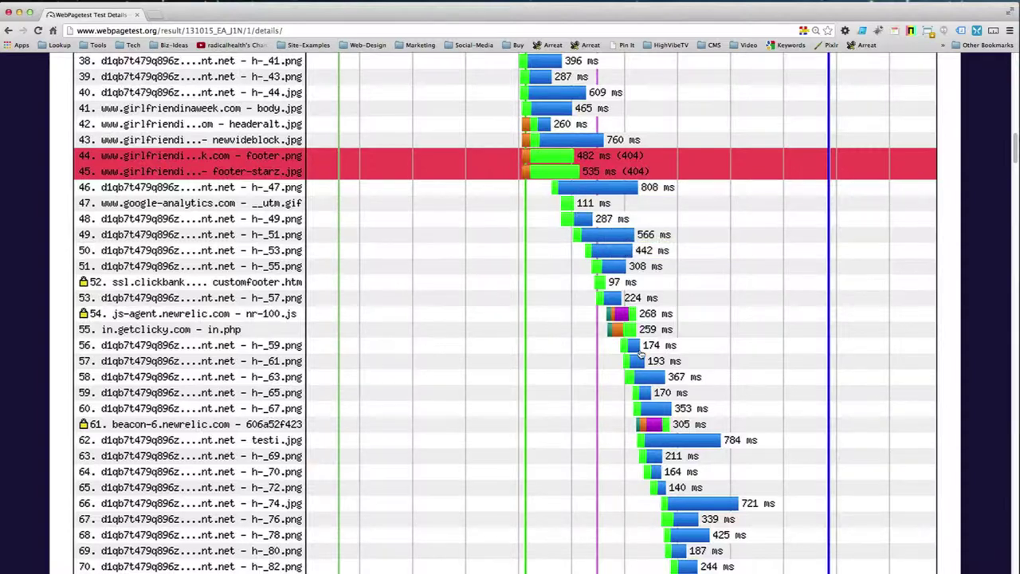
pyautogui.scroll(-3, 641, 351)
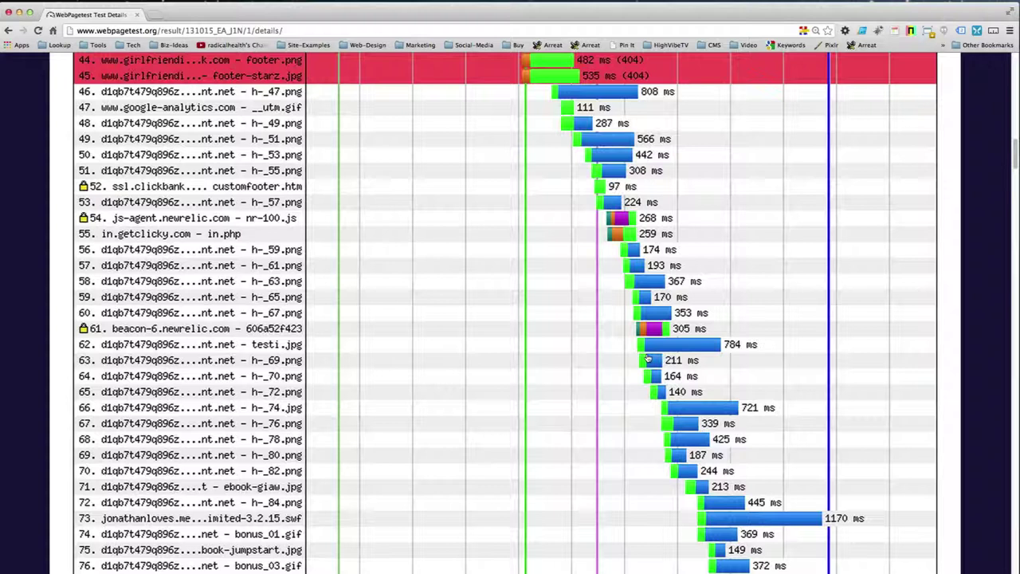
pyautogui.scroll(-2, 577, 283)
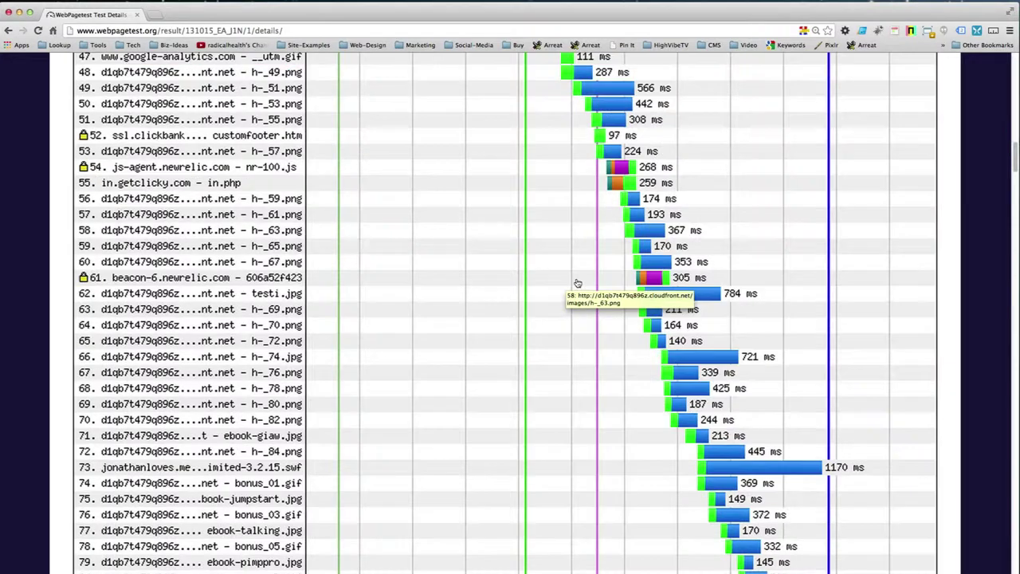
pyautogui.scroll(-10, 577, 283)
pyautogui.scroll(8, 577, 283)
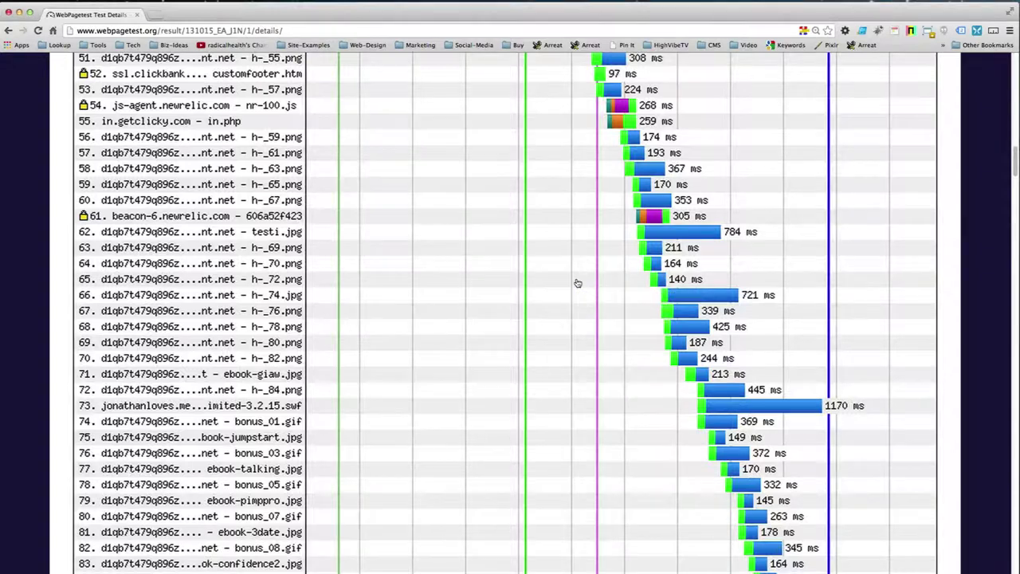
pyautogui.scroll(-5, 578, 283)
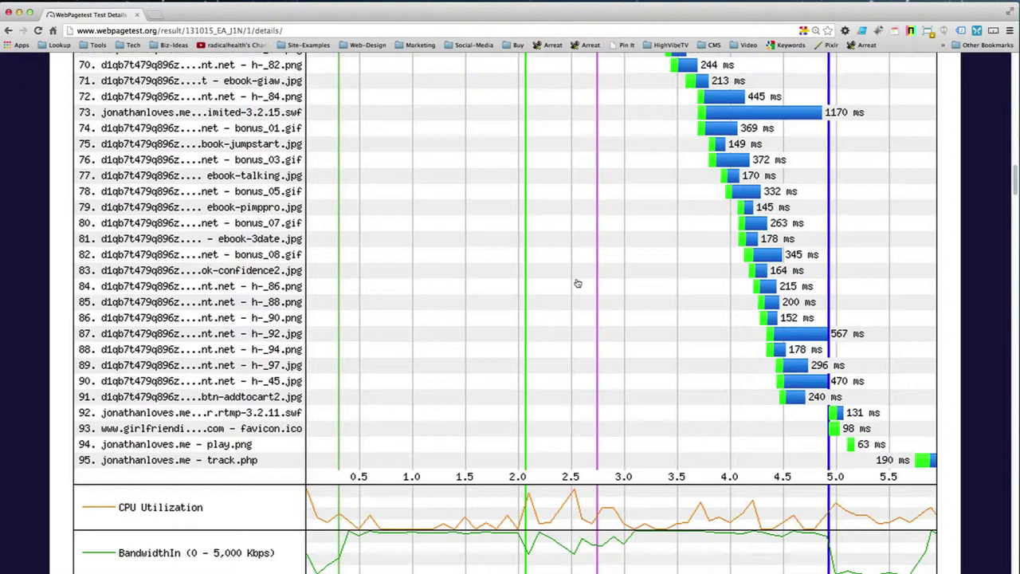
pyautogui.scroll(13, 578, 283)
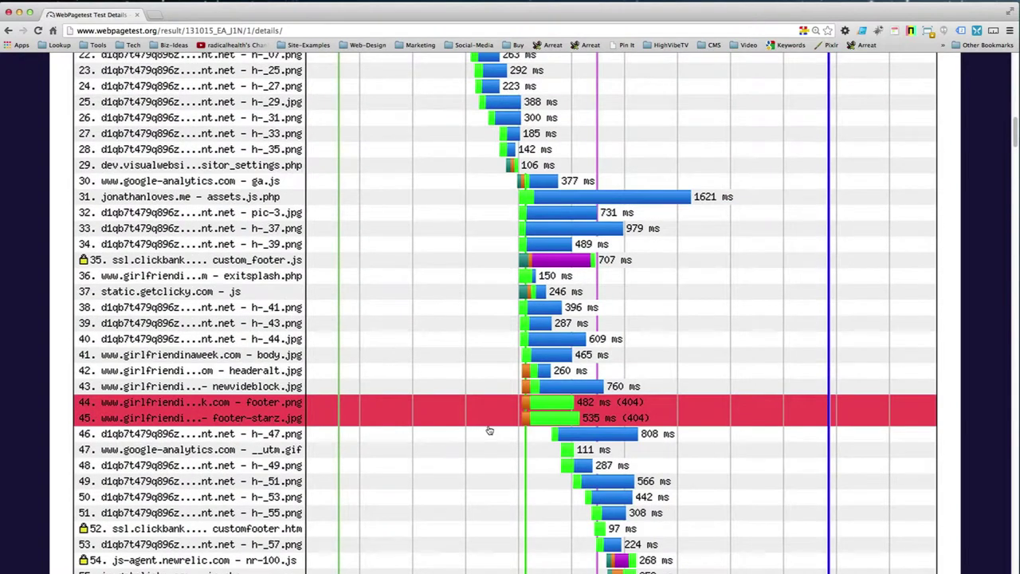
pyautogui.scroll(10, 487, 431)
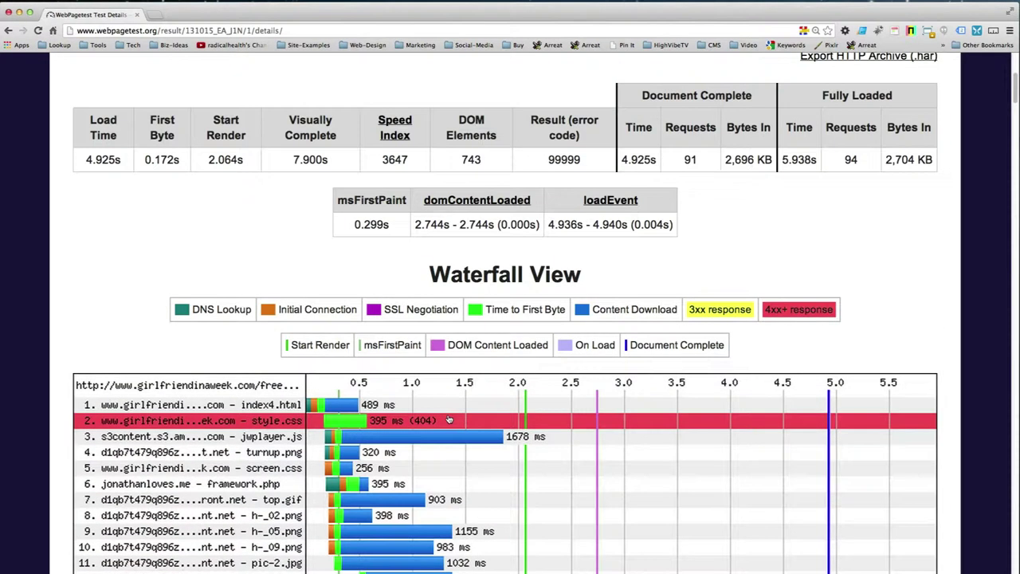
pyautogui.scroll(-1, 451, 406)
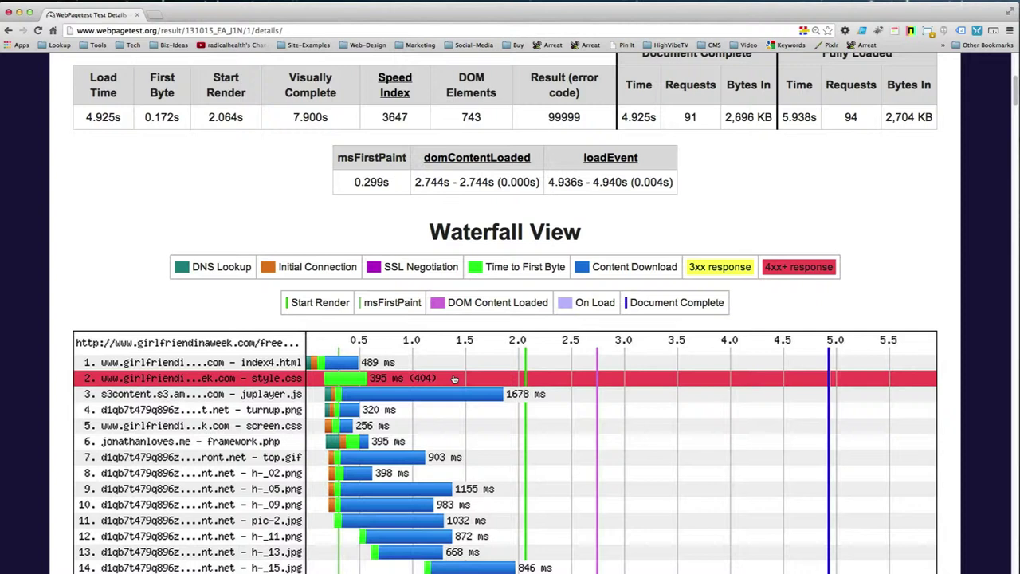
pyautogui.scroll(8, 454, 380)
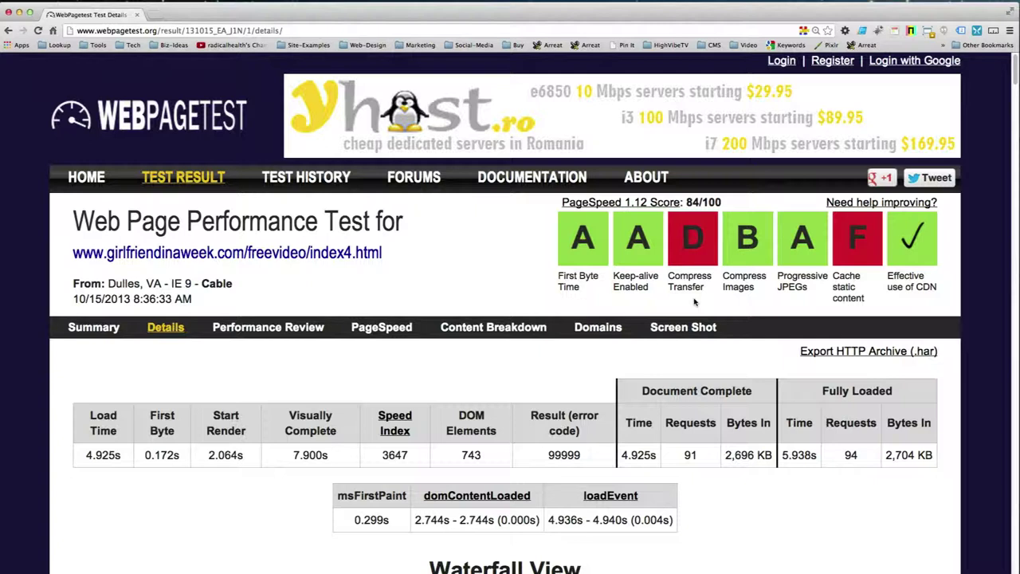
# Step: Open the Compress Images breakdown and highlight pic-2.jpg, the largest failure with 34.2 KB savings
pyautogui.click(743, 257)
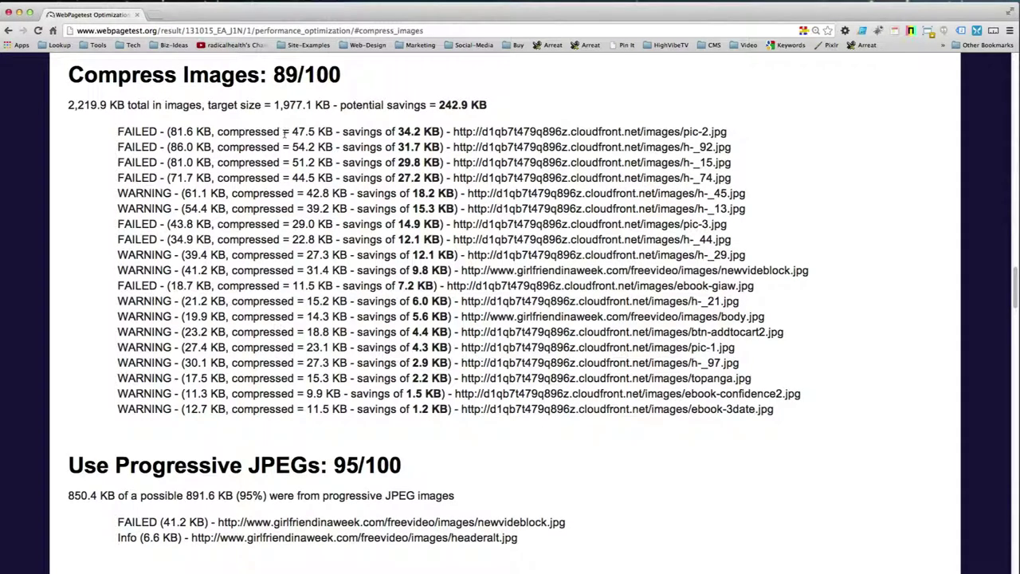
pyautogui.tripleClick(252, 135)
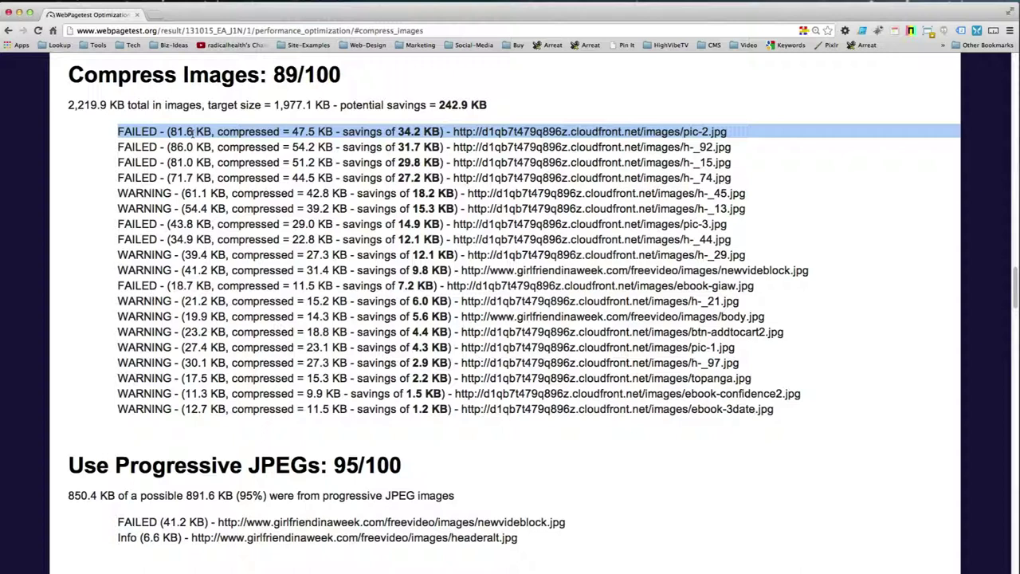
# Step: Go back from the Compress Images list to the Details page with the PageSpeed grades
pyautogui.click(8, 31)
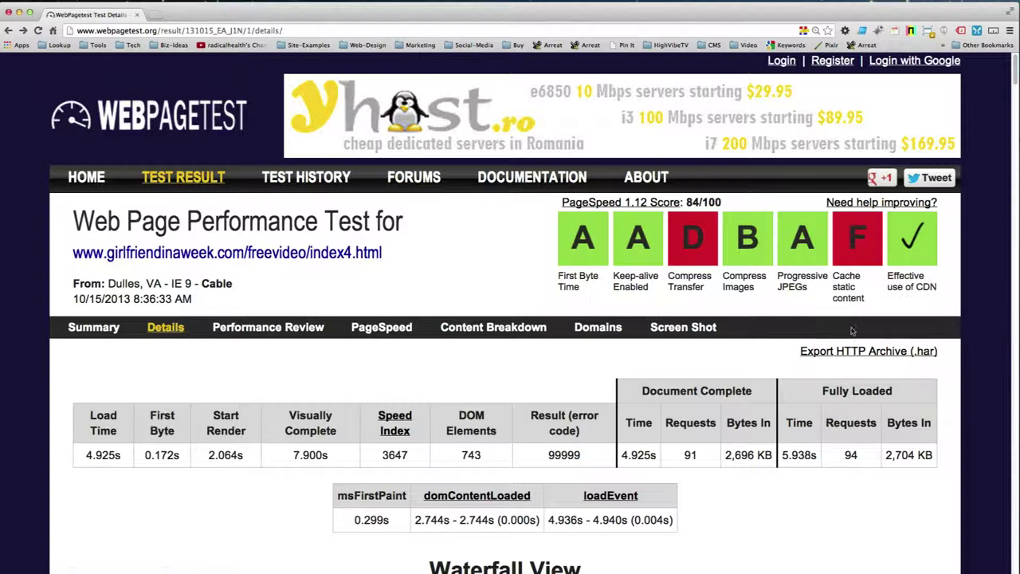
# Step: Open the F-graded Cache static content list and highlight its first failing row
pyautogui.click(859, 239)
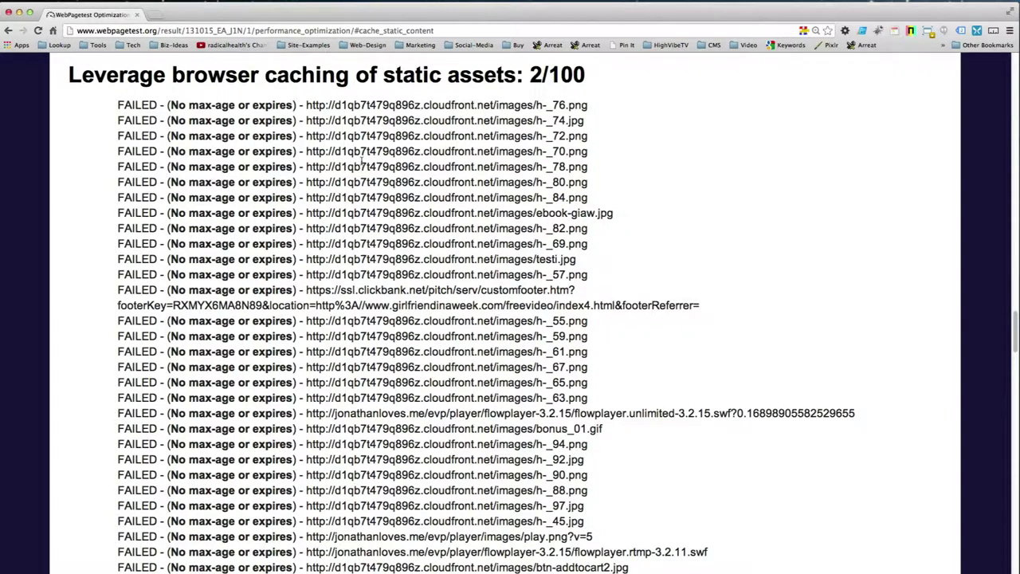
pyautogui.scroll(-5, 363, 162)
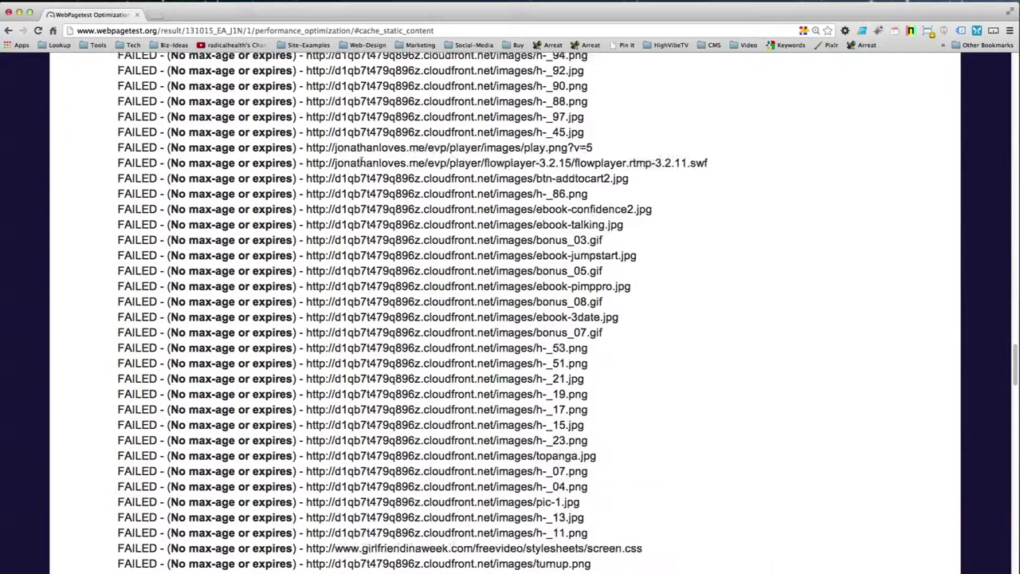
pyautogui.scroll(-9, 363, 162)
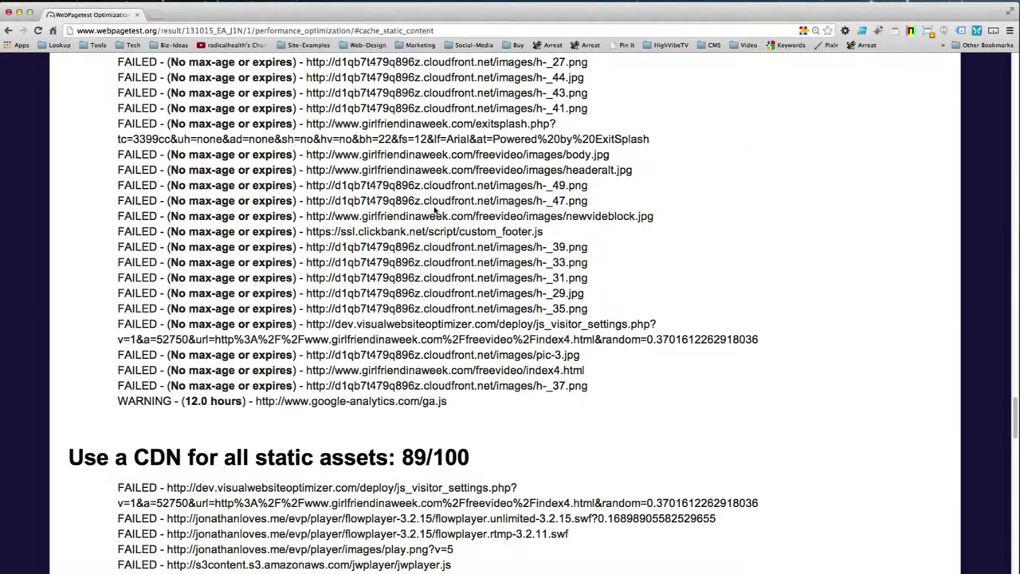
pyautogui.scroll(15, 435, 211)
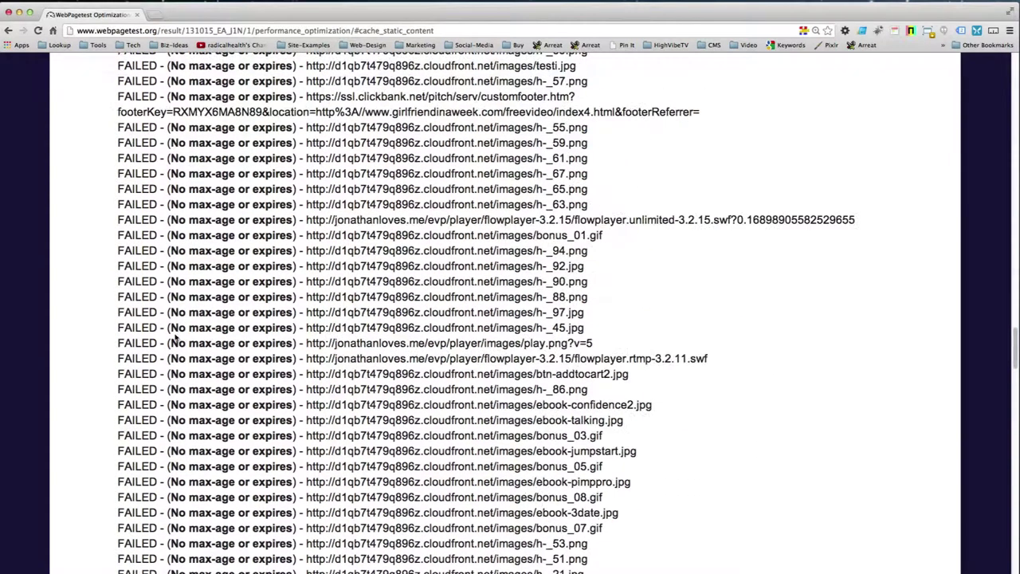
pyautogui.scroll(4, 239, 318)
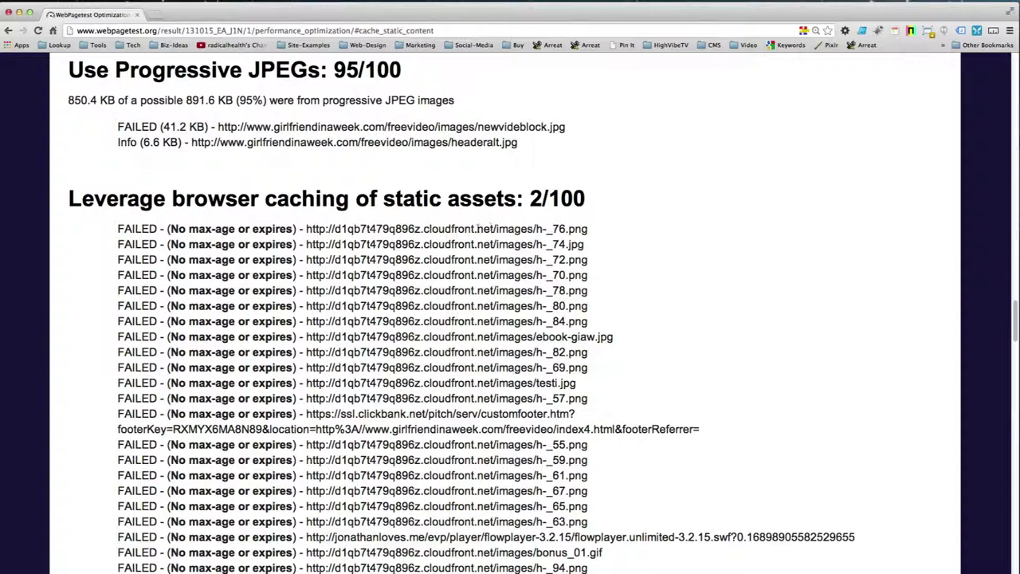
pyautogui.doubleClick(477, 229)
pyautogui.tripleClick(476, 229)
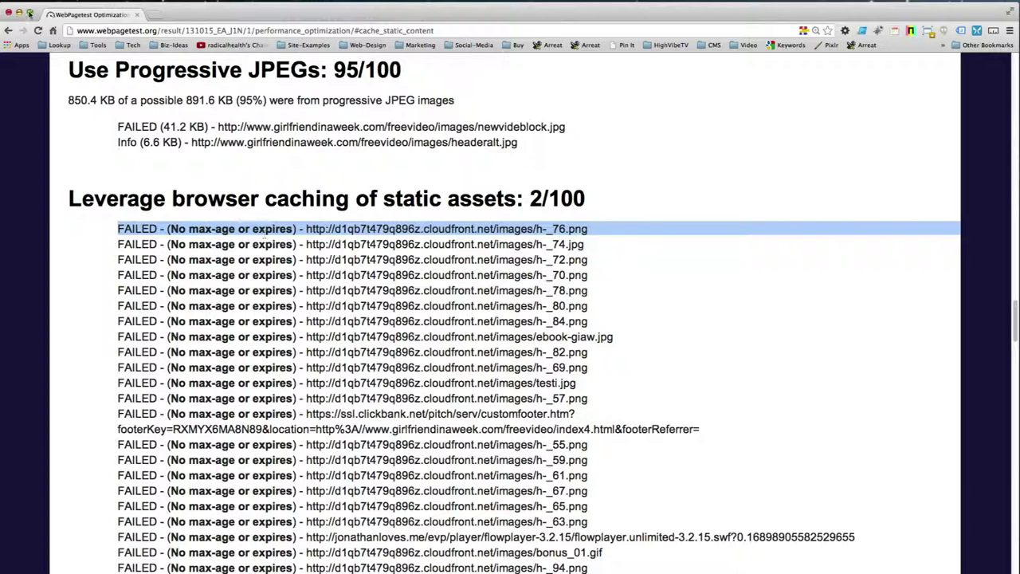
# Step: Return to the Details page and reopen the failing caching grade's file list
pyautogui.click(8, 31)
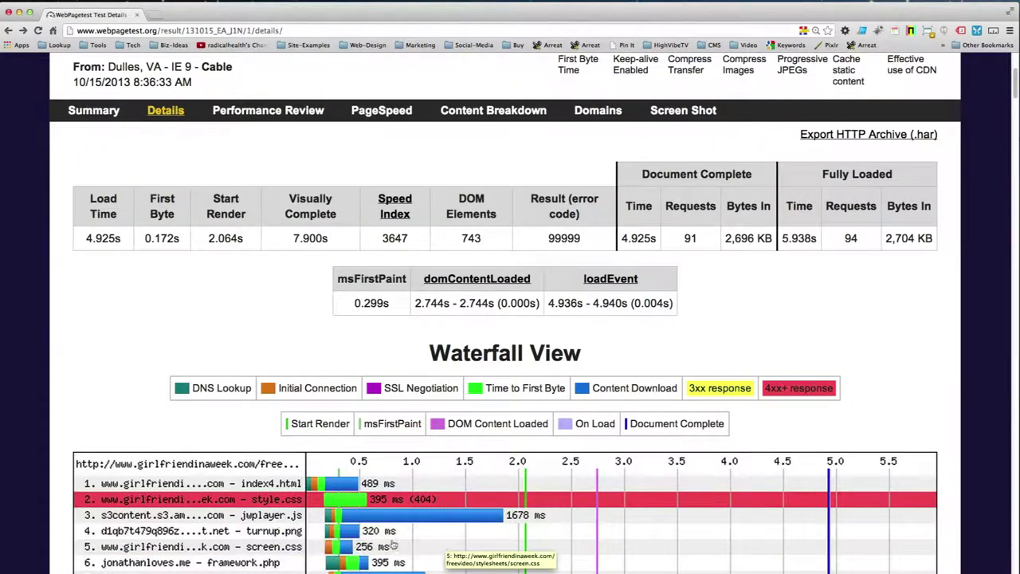
pyautogui.scroll(-2, 300, 526)
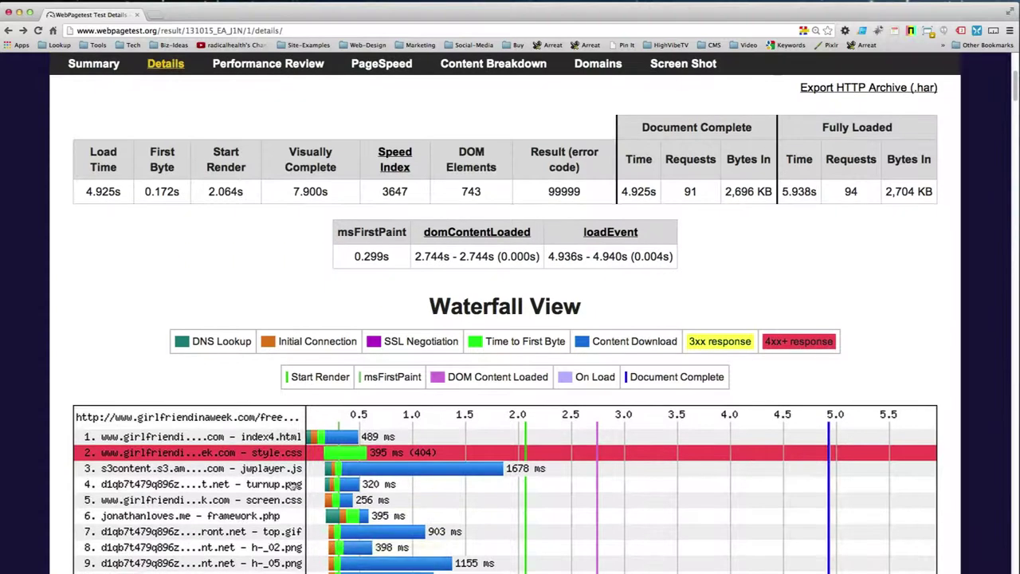
pyautogui.scroll(1, 293, 481)
pyautogui.scroll(5, 294, 481)
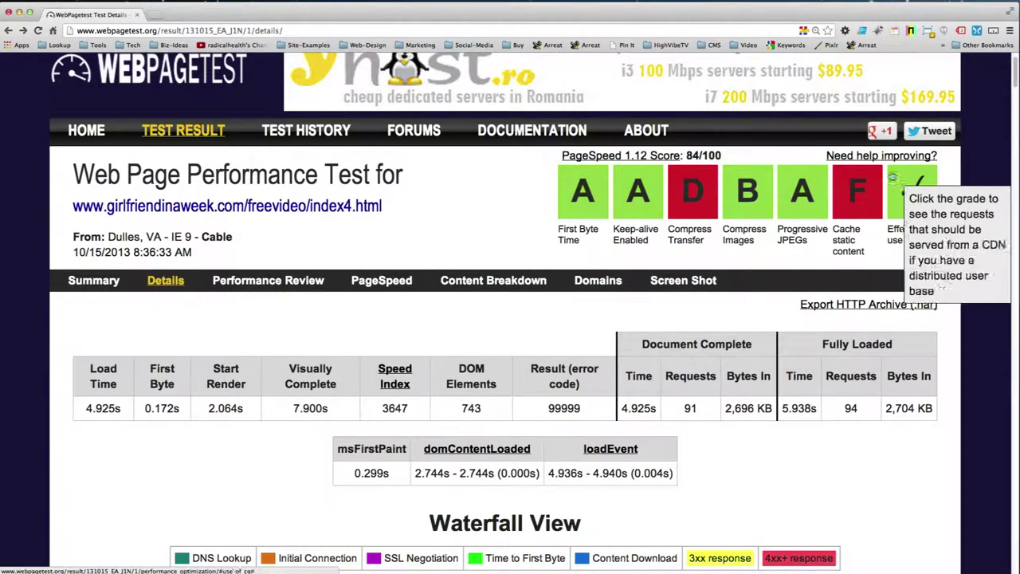
pyautogui.click(857, 191)
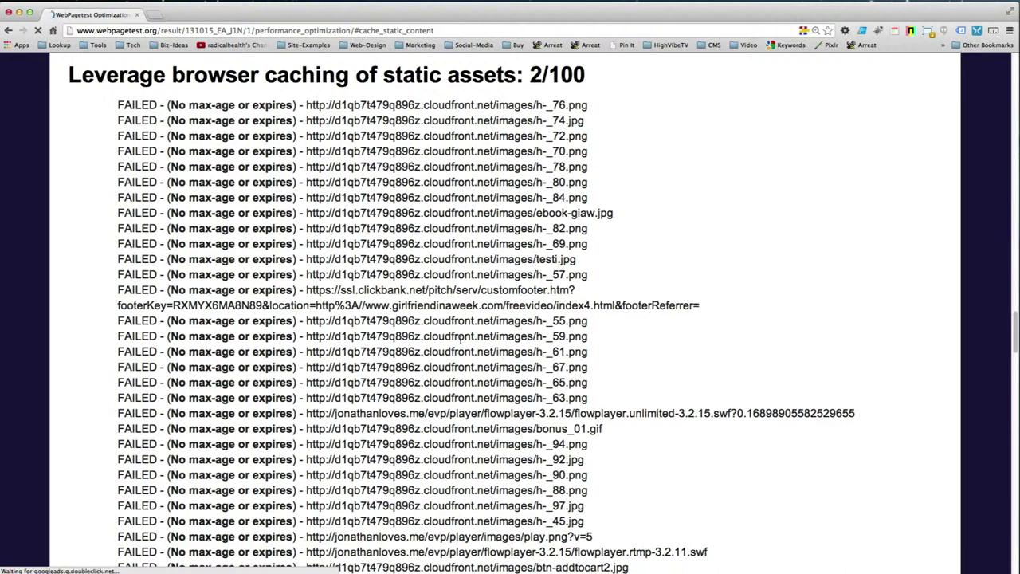
pyautogui.scroll(-5, 462, 341)
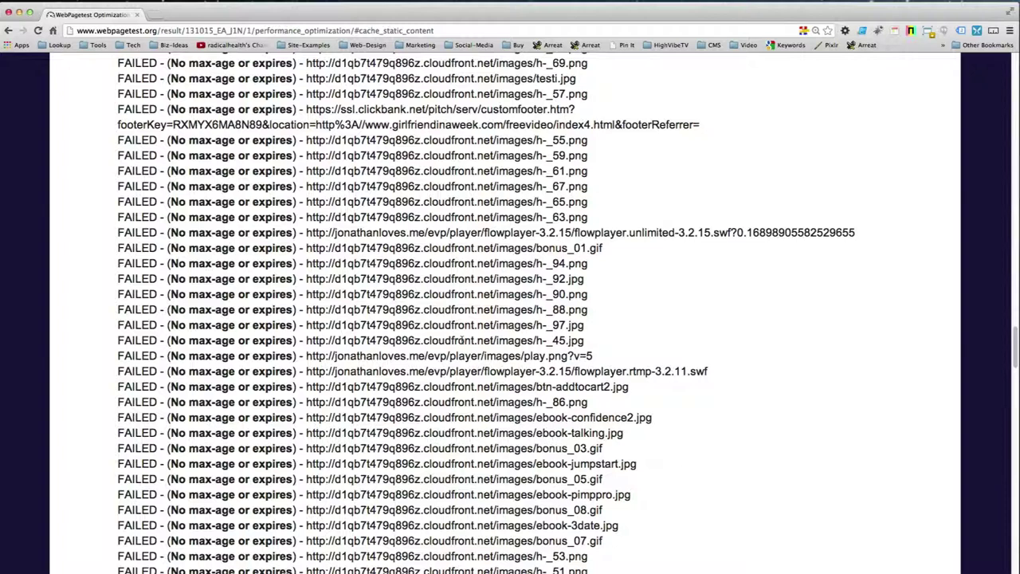
pyautogui.scroll(-1, 462, 341)
# Step: Mark the flowplayer.unlimited line and then the uncached screen.css entry
pyautogui.tripleClick(556, 230)
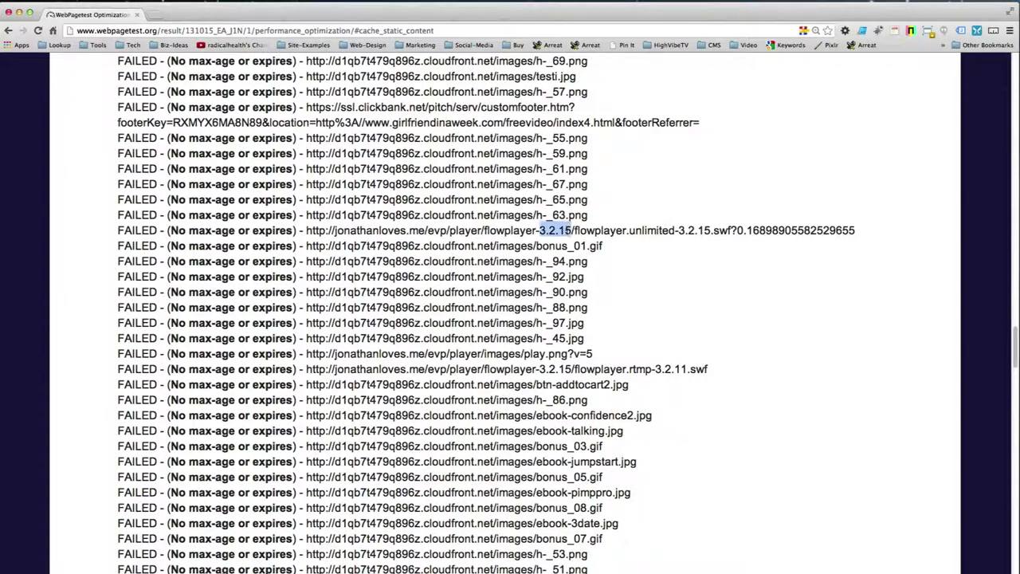
pyautogui.scroll(-5, 690, 422)
pyautogui.scroll(-7, 690, 427)
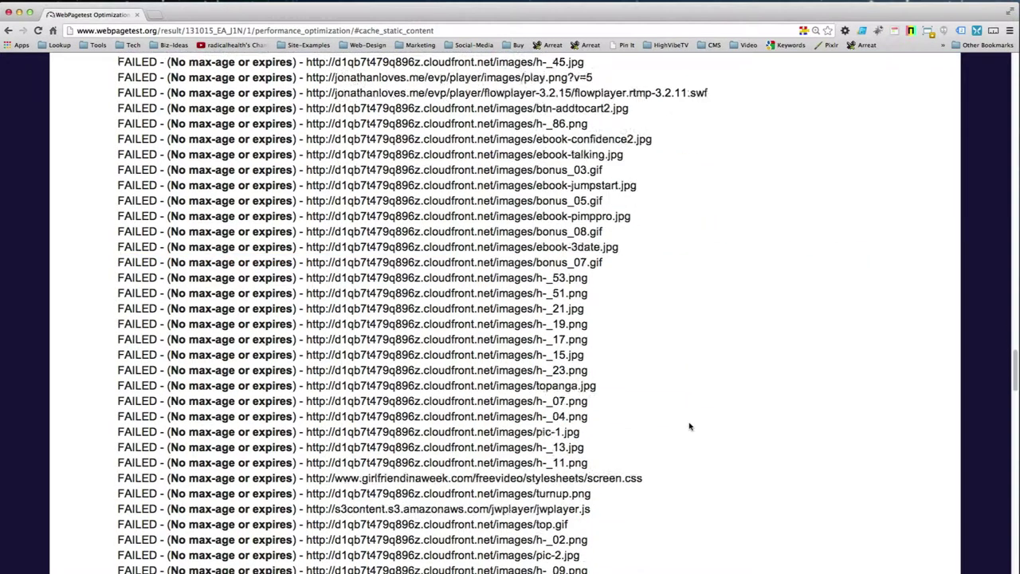
pyautogui.doubleClick(618, 329)
pyautogui.tripleClick(618, 328)
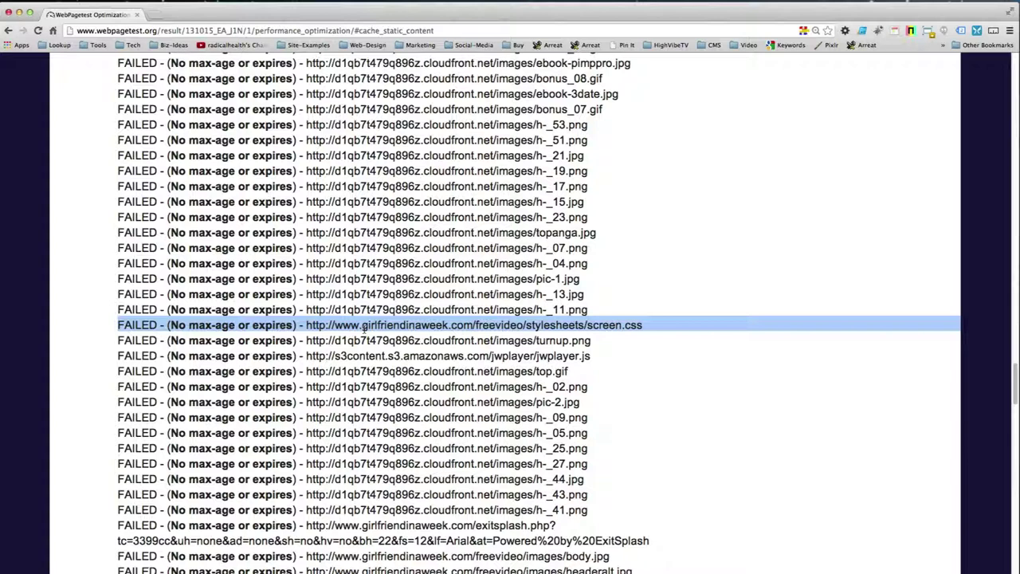
pyautogui.scroll(3, 731, 236)
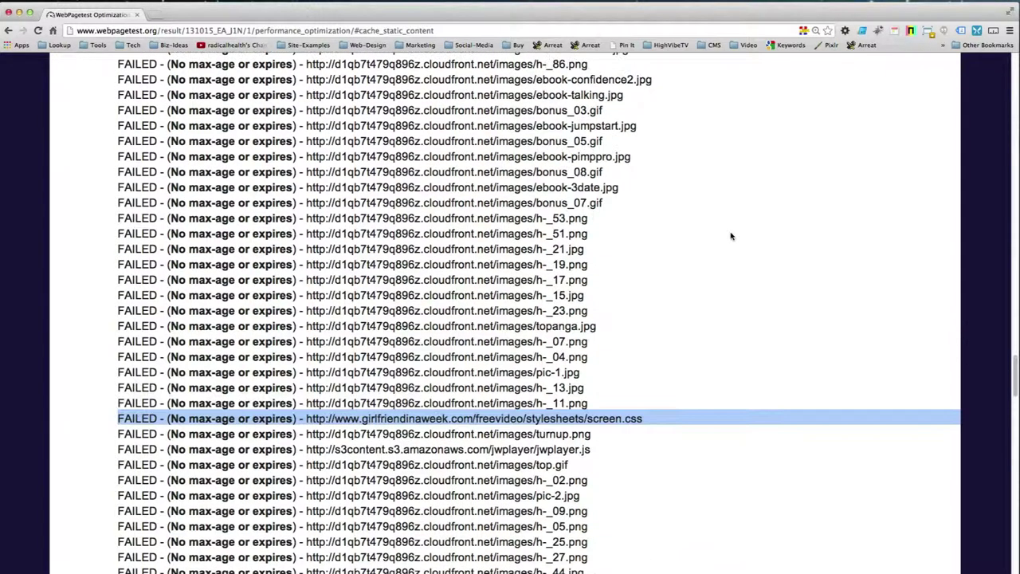
# Step: Check the request waterfall, then return to the caching list and mark the h-_76.png line
pyautogui.click(14, 31)
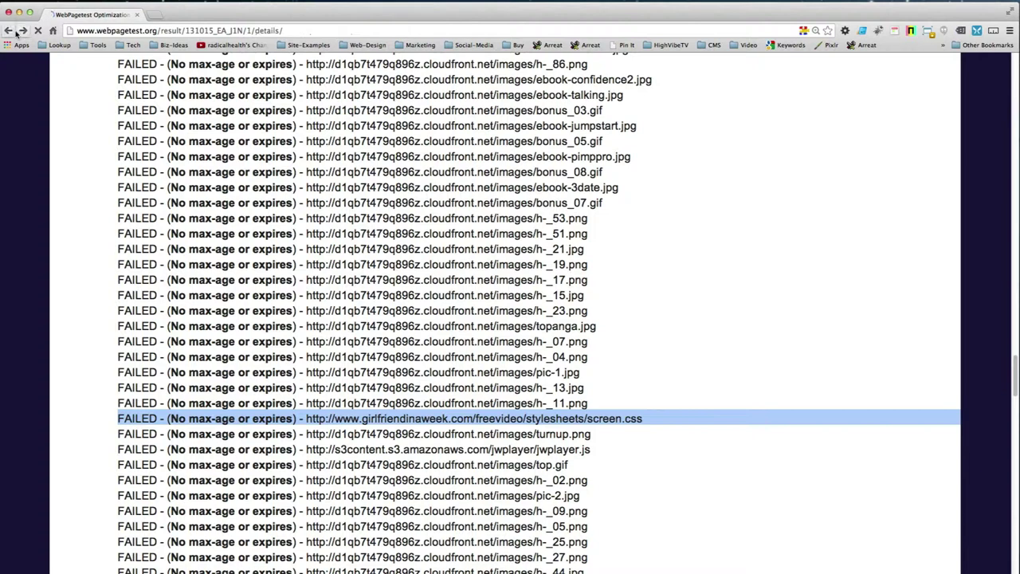
pyautogui.scroll(-3, 789, 307)
pyautogui.scroll(-5, 783, 309)
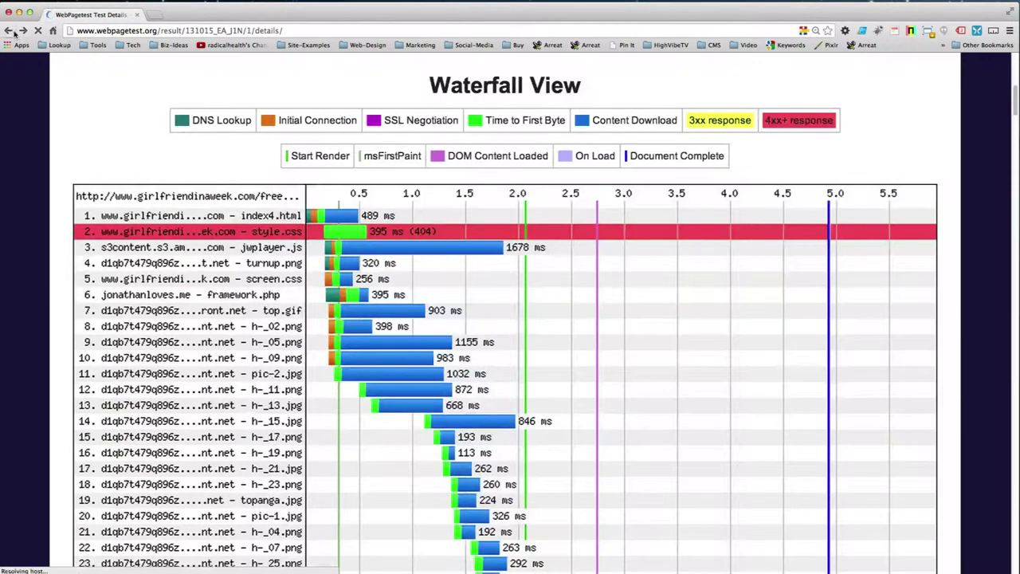
pyautogui.click(23, 30)
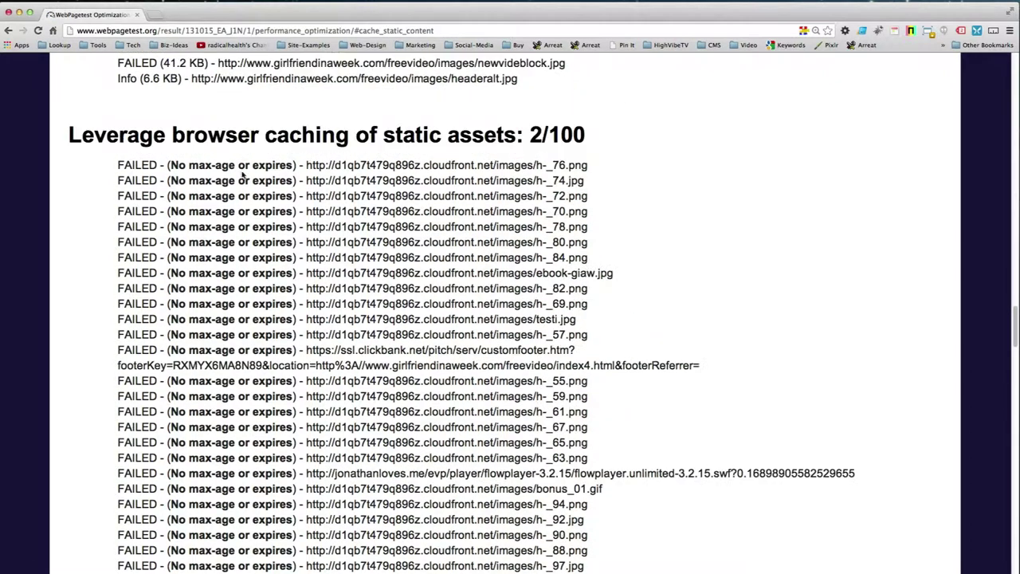
pyautogui.tripleClick(241, 165)
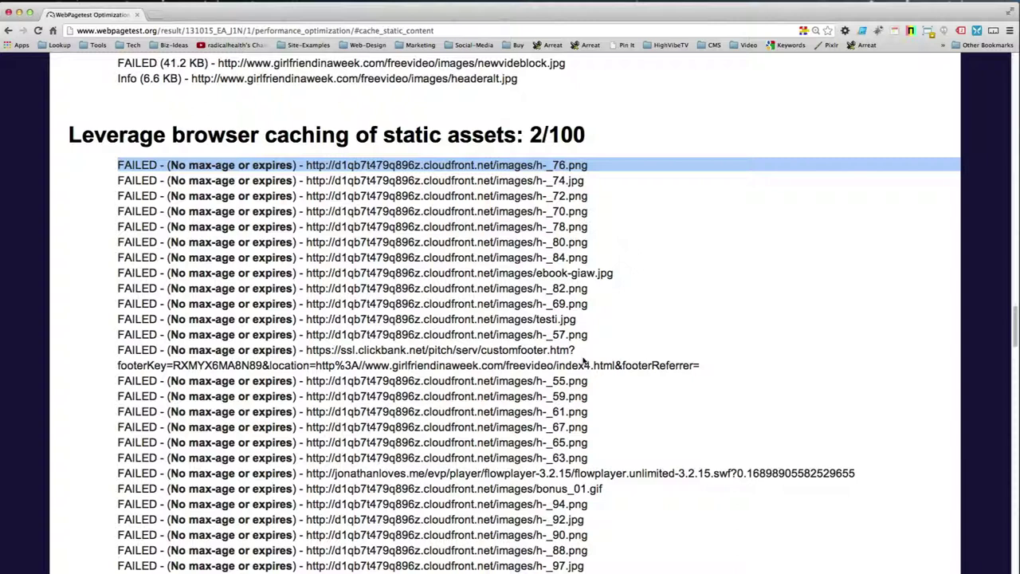
# Step: Back on the Summary, highlight the 4.925s first-view and 4.912s repeat-view load times
pyautogui.click(8, 30)
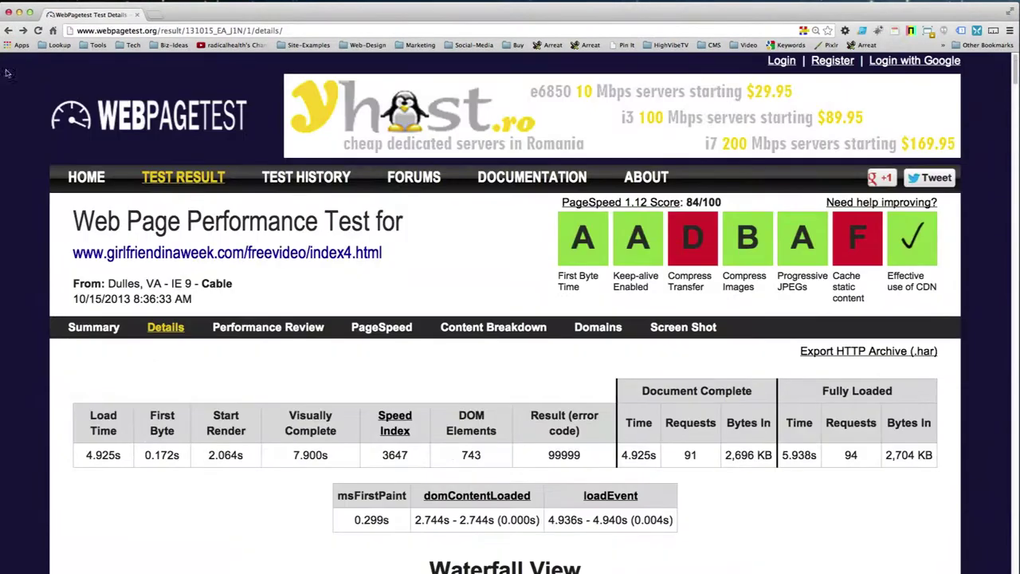
pyautogui.click(8, 30)
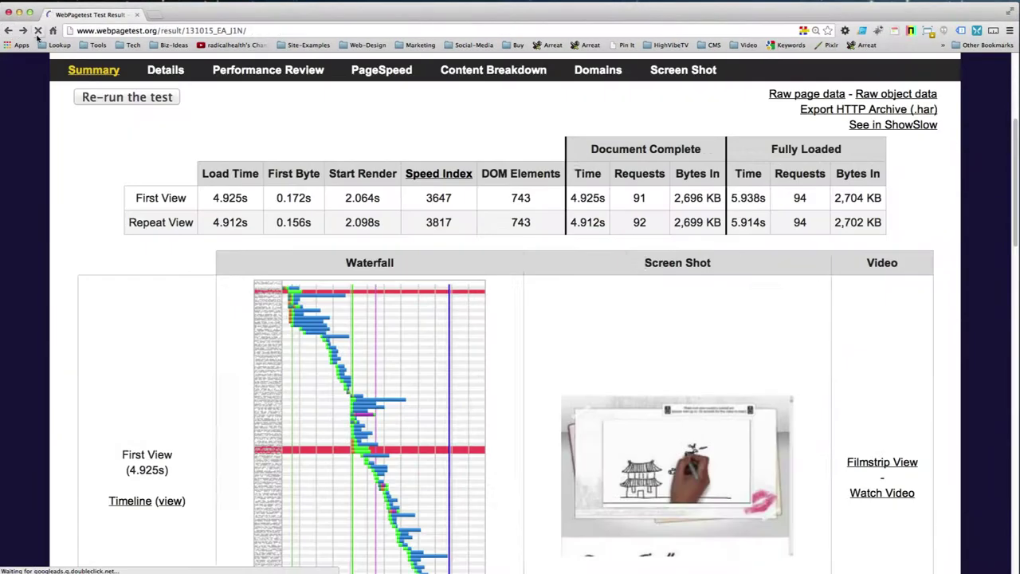
pyautogui.doubleClick(215, 198)
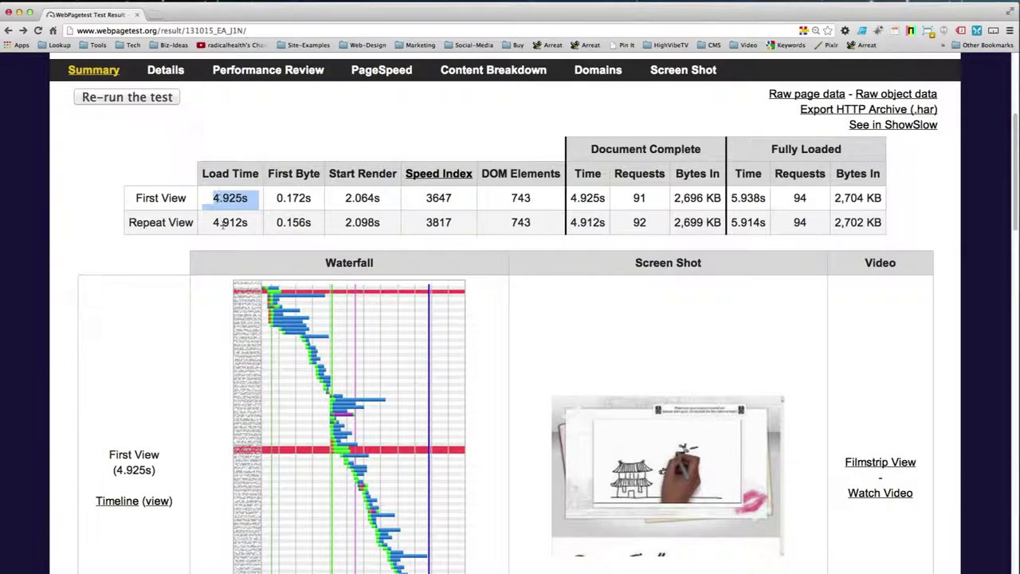
pyautogui.doubleClick(219, 223)
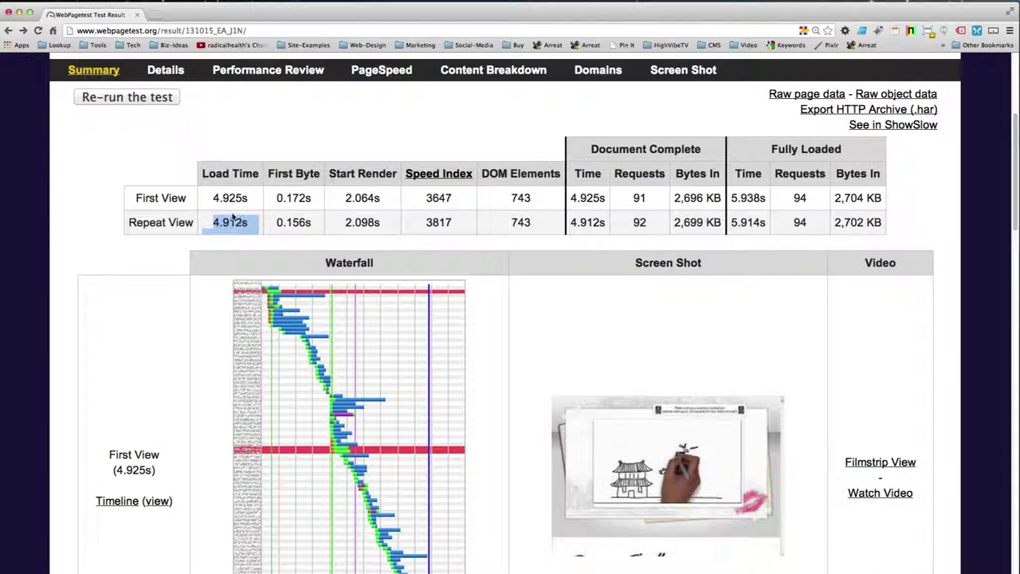
pyautogui.doubleClick(231, 222)
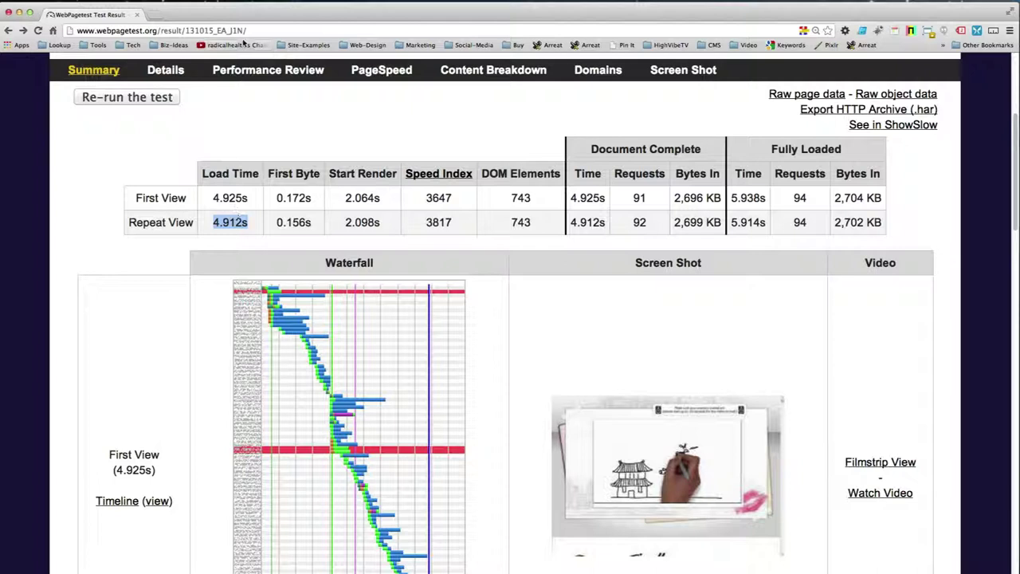
pyautogui.scroll(5, 240, 163)
# Step: Start a new WebPageTest run for davidfavor.com from the home page
pyautogui.click(180, 131)
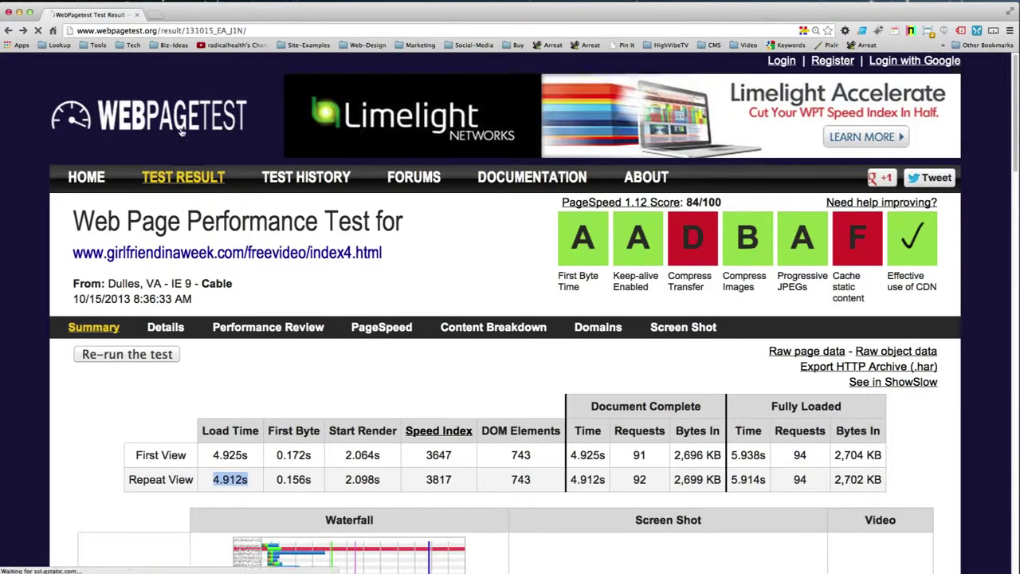
pyautogui.click(338, 319)
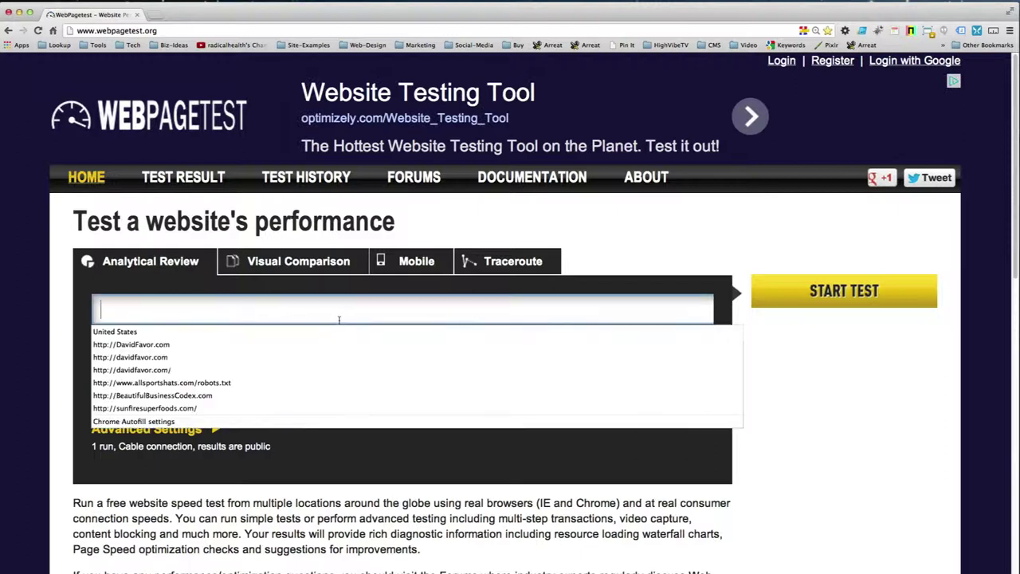
pyautogui.write('davidfavo')
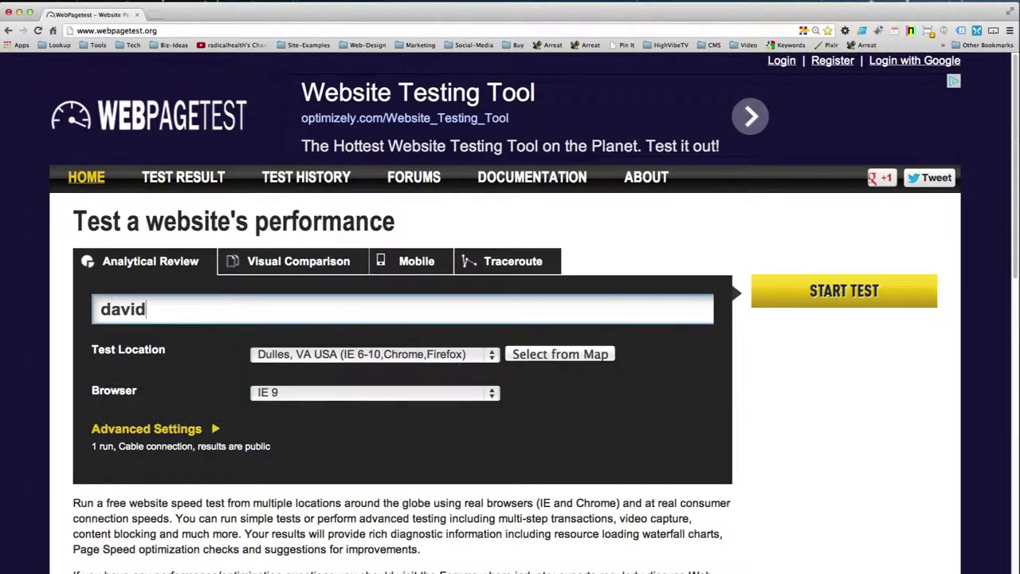
pyautogui.write('r.com')
pyautogui.press('Return')
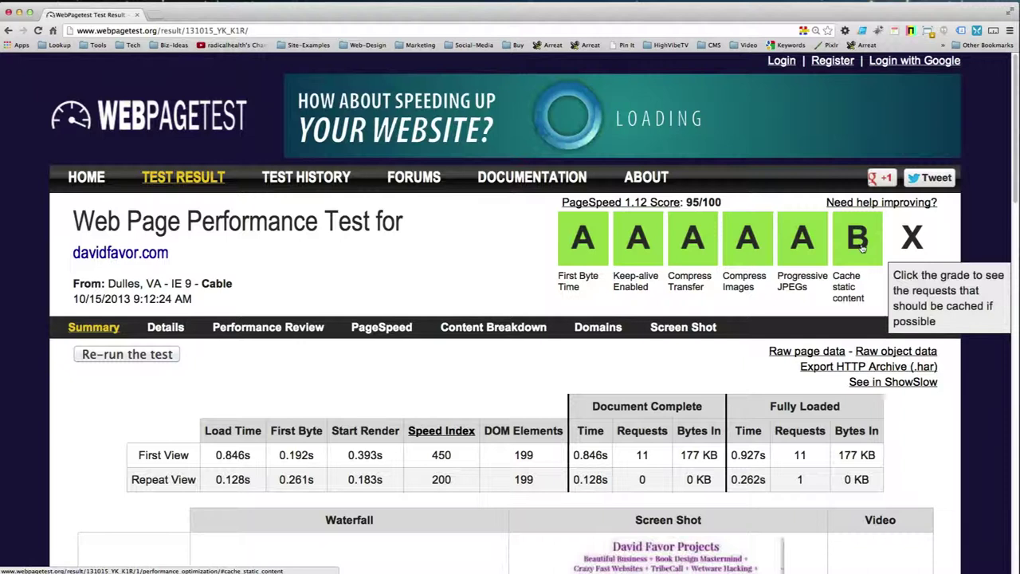
# Step: Highlight davidfavor.com's 0.846s first-view and 0.128s repeat-view load times
pyautogui.doubleClick(229, 455)
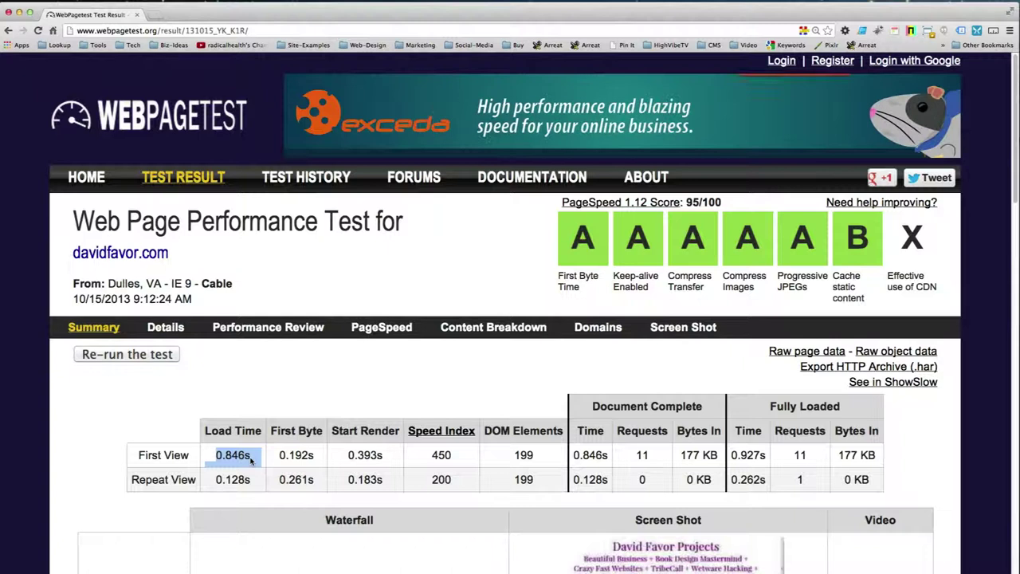
pyautogui.tripleClick(231, 481)
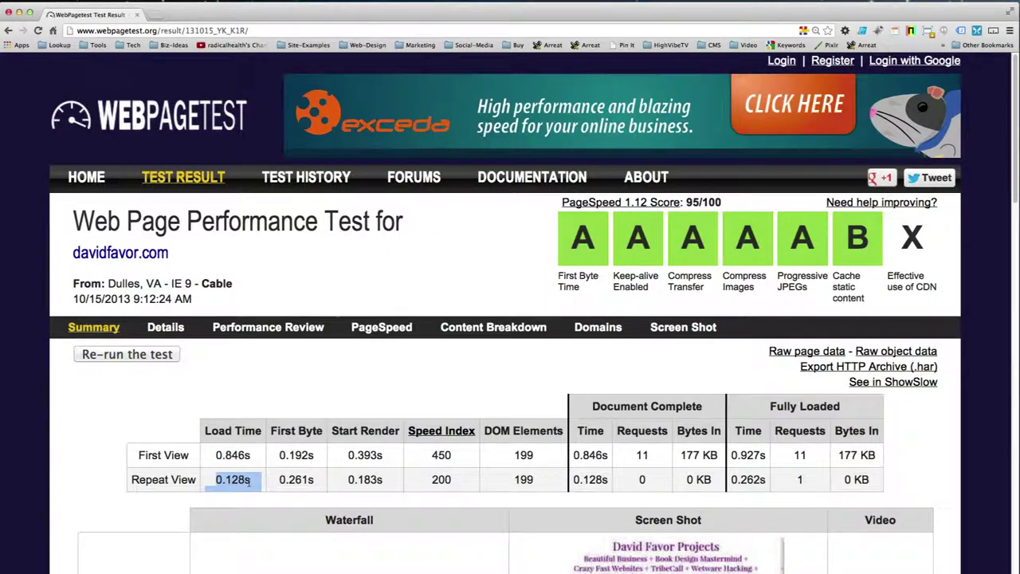
# Step: Review davidfavor.com's first-view waterfall, then return to its test summary (0.927s, 11 requests, 177 KB)
pyautogui.scroll(-1, 248, 482)
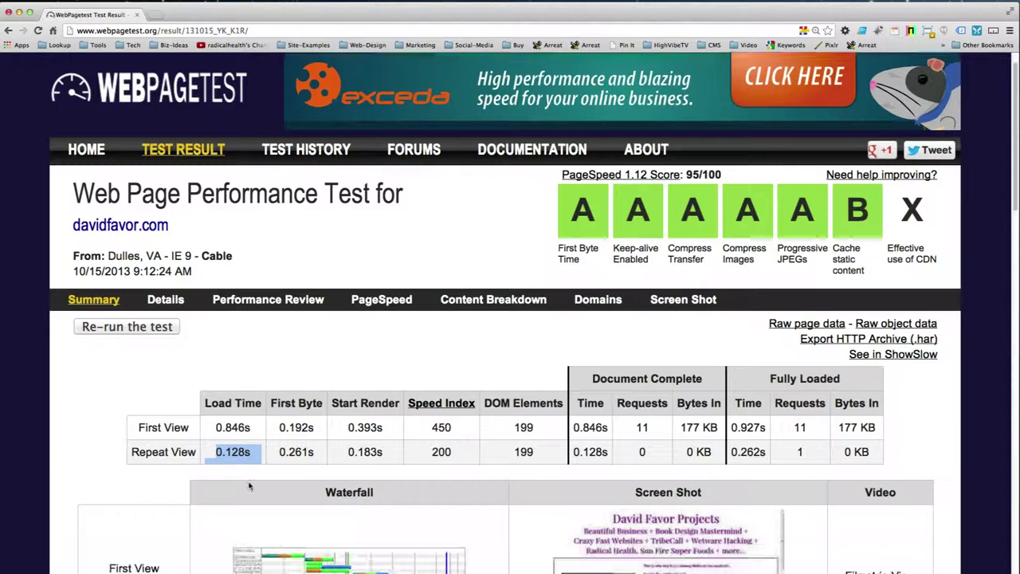
pyautogui.scroll(-3, 249, 485)
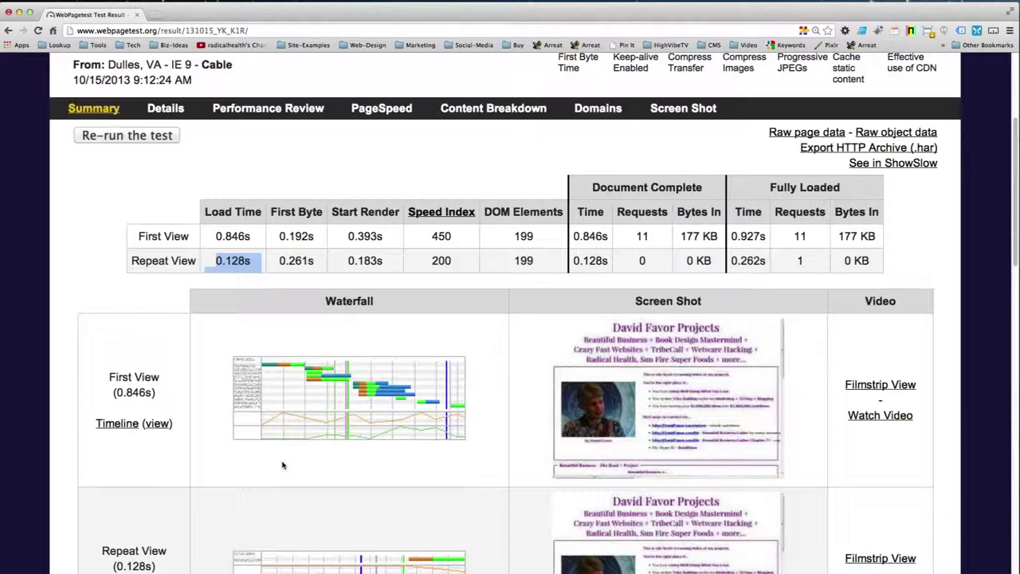
pyautogui.click(260, 384)
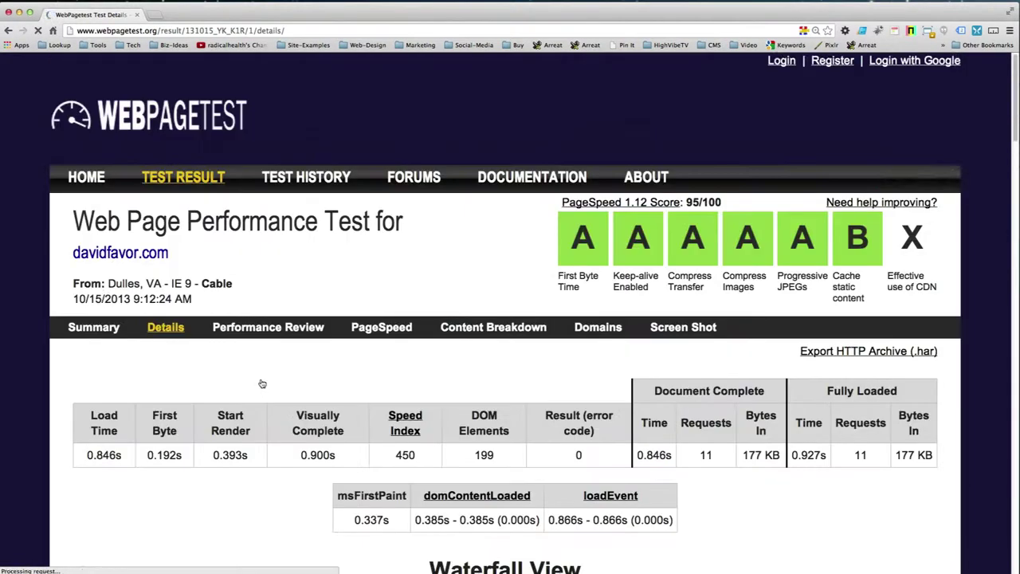
pyautogui.scroll(-8, 261, 384)
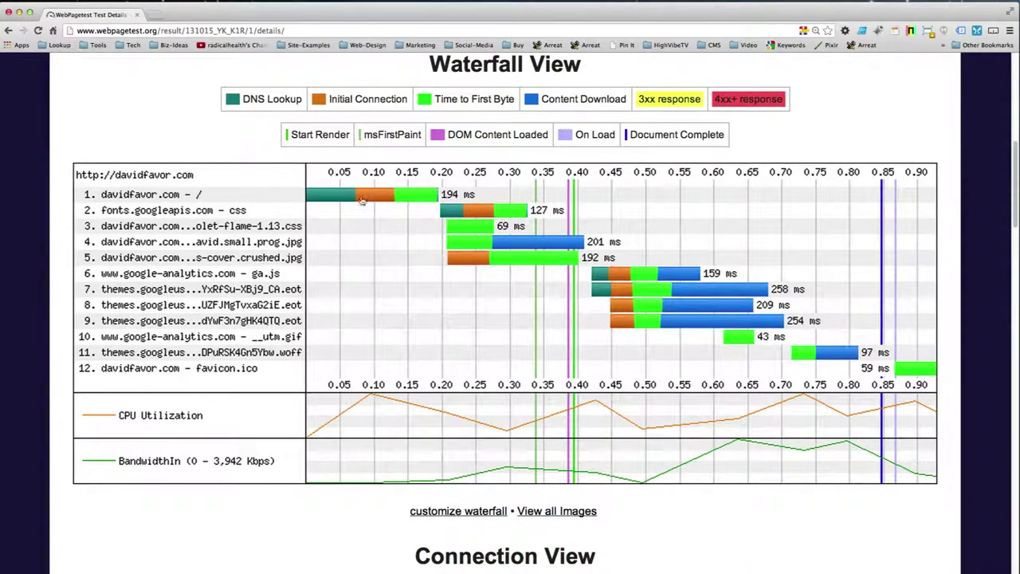
pyautogui.click(8, 30)
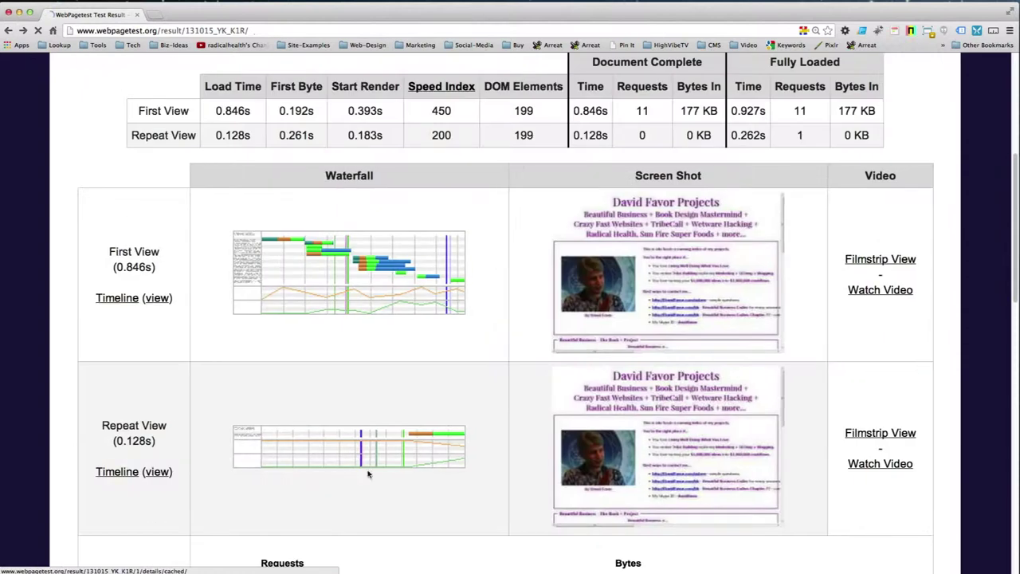
# Step: Check davidfavor.com's one-request repeat-view waterfall, then go back to the girlfriendinaweek.com summary
pyautogui.click(366, 469)
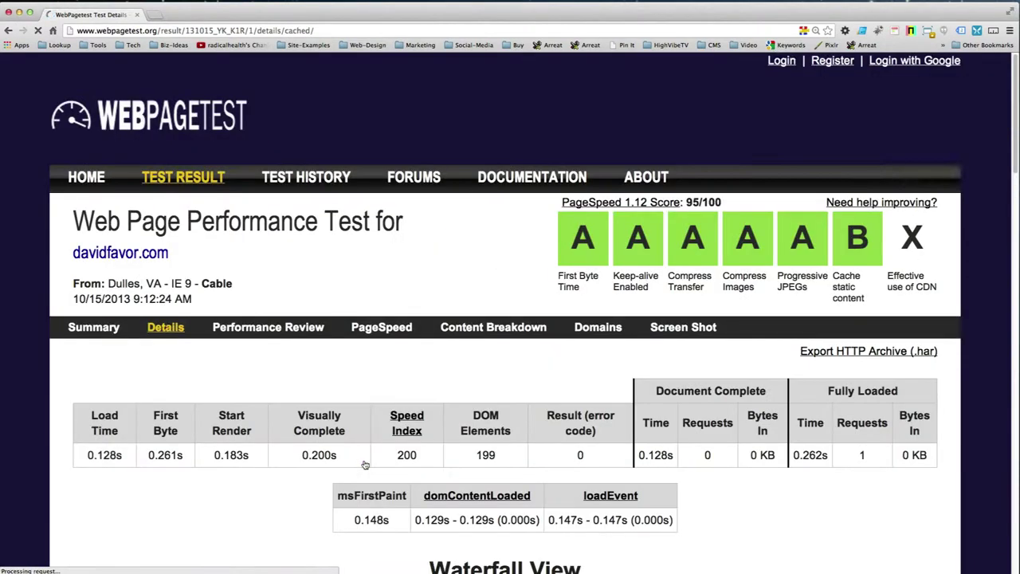
pyautogui.scroll(-4, 364, 462)
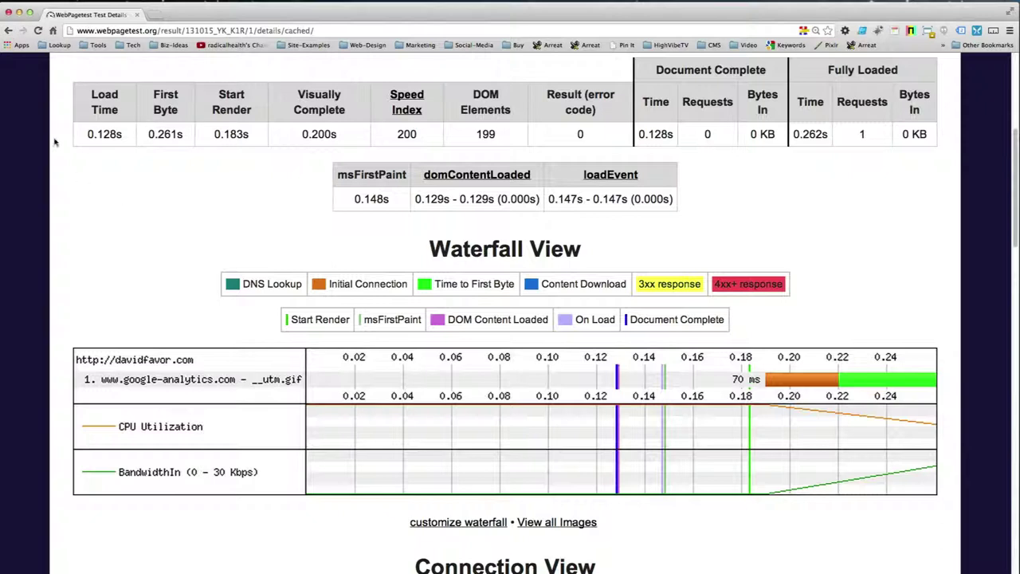
pyautogui.click(8, 31)
pyautogui.click(8, 30)
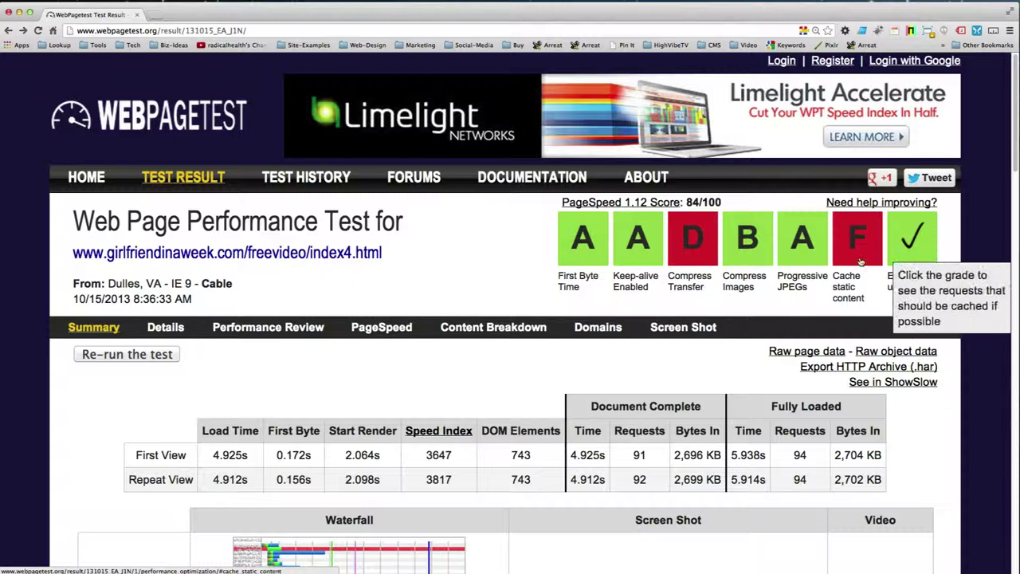
pyautogui.scroll(-1, 810, 290)
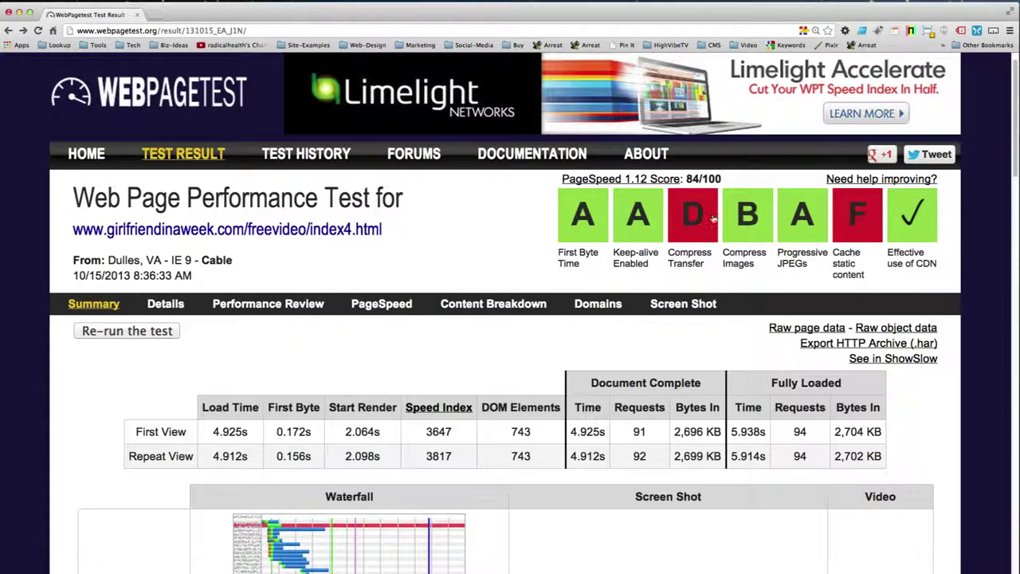
# Step: Open girlfriendinaweek.com's first-view waterfall details and scroll down through the Waterfall View
pyautogui.scroll(-3, 612, 337)
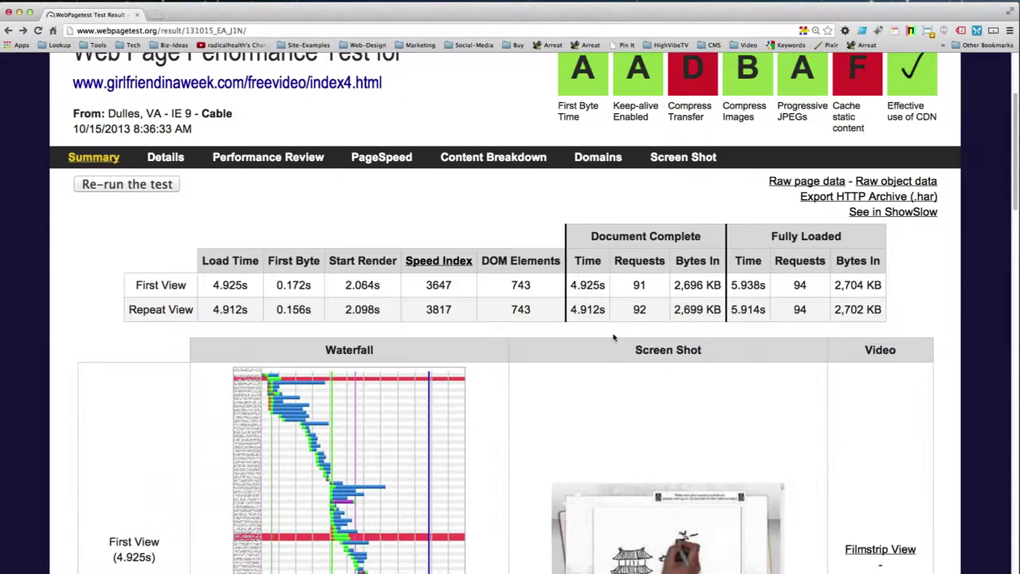
pyautogui.scroll(-20, 613, 337)
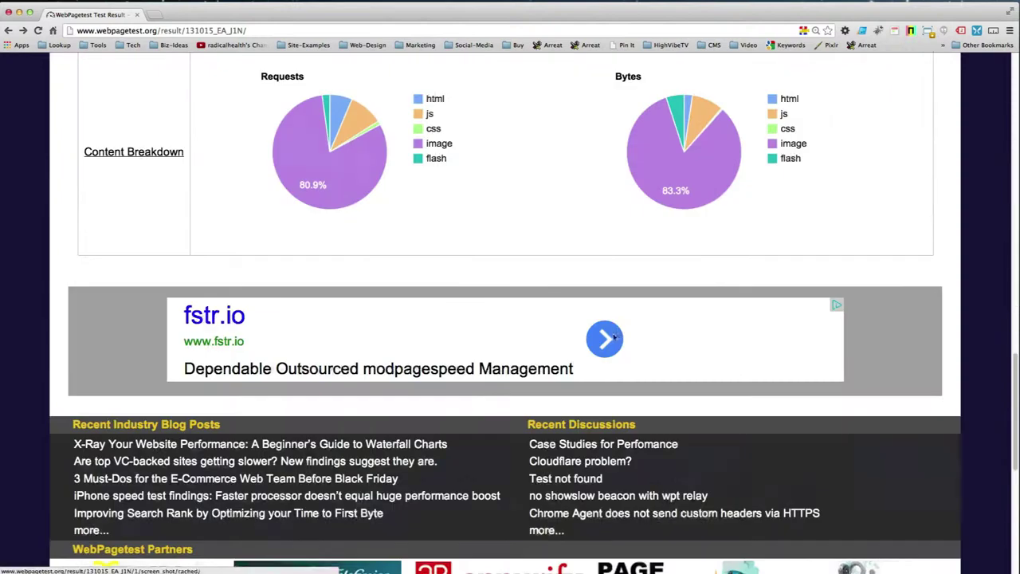
pyautogui.scroll(2, 737, 368)
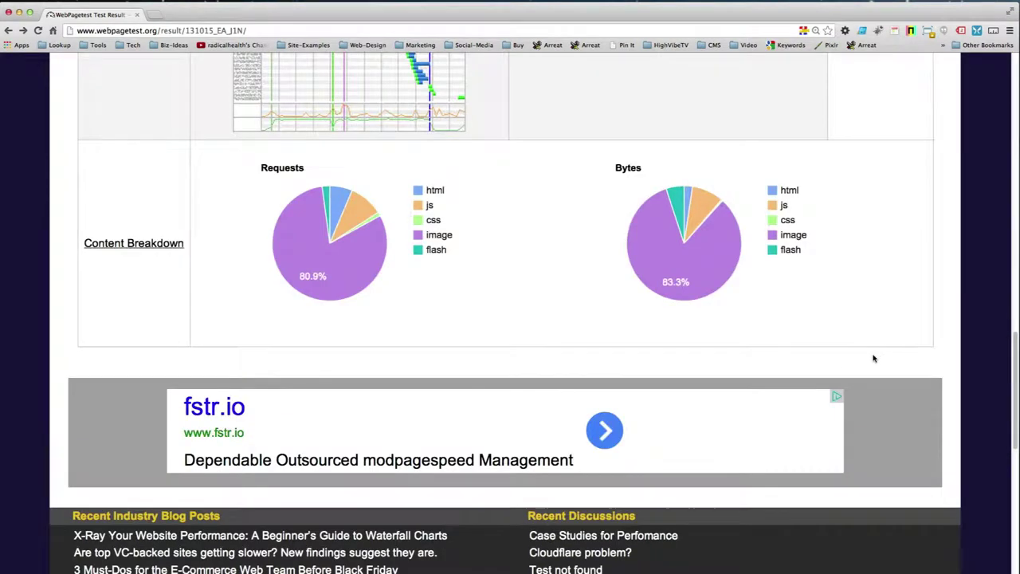
pyautogui.scroll(18, 874, 359)
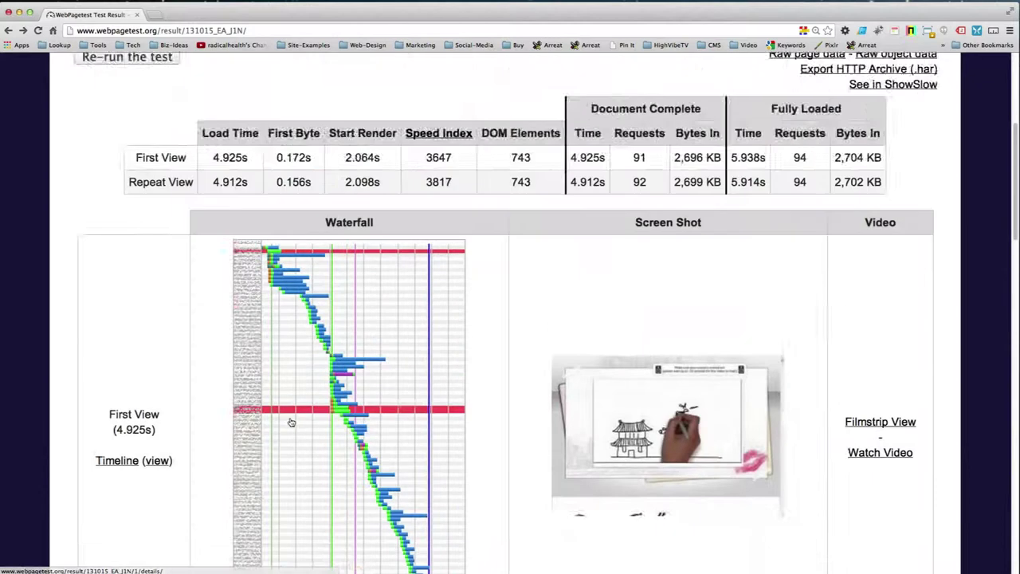
pyautogui.scroll(-2, 290, 422)
pyautogui.click(314, 391)
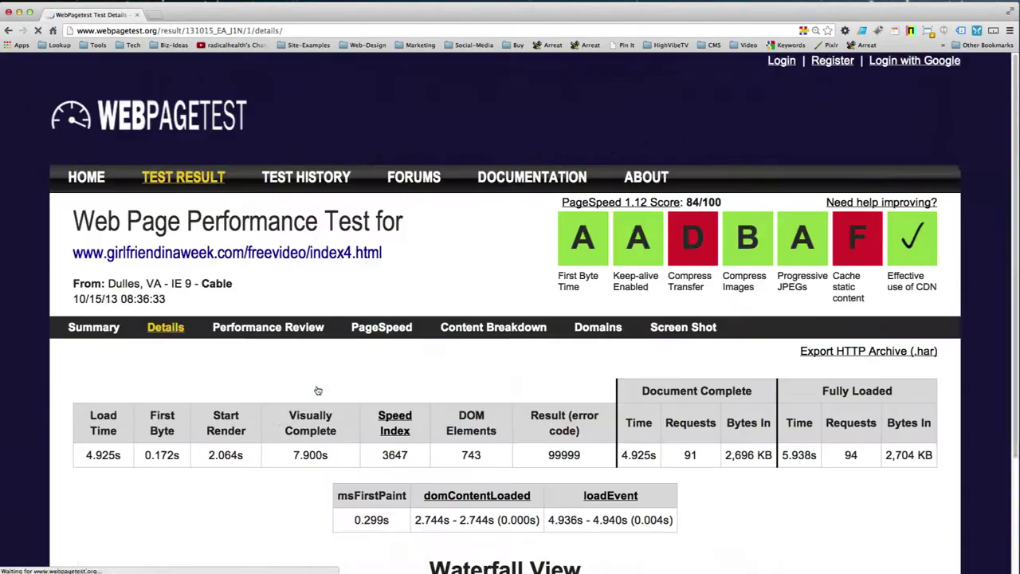
pyautogui.scroll(-8, 317, 391)
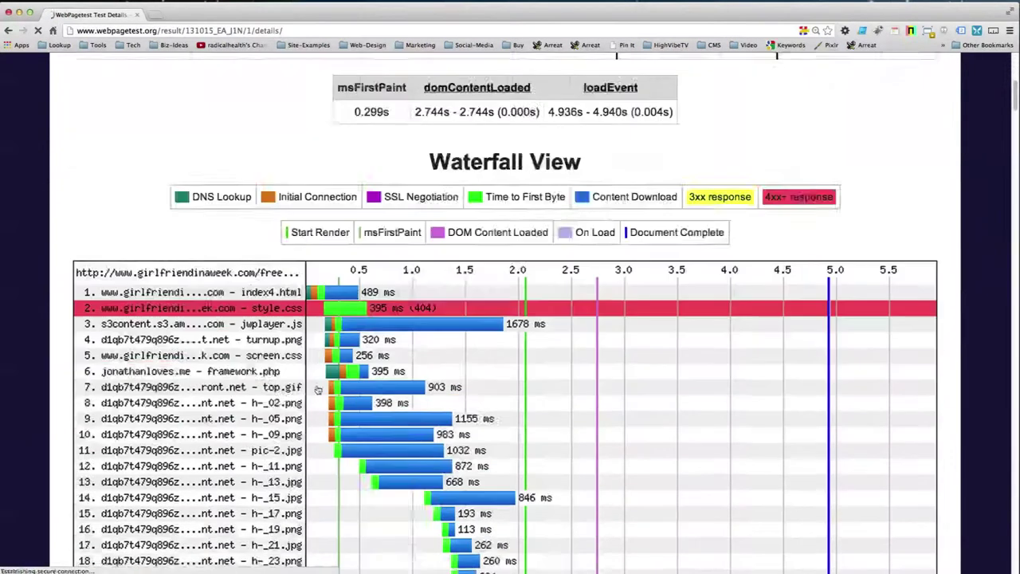
pyautogui.scroll(-4, 317, 389)
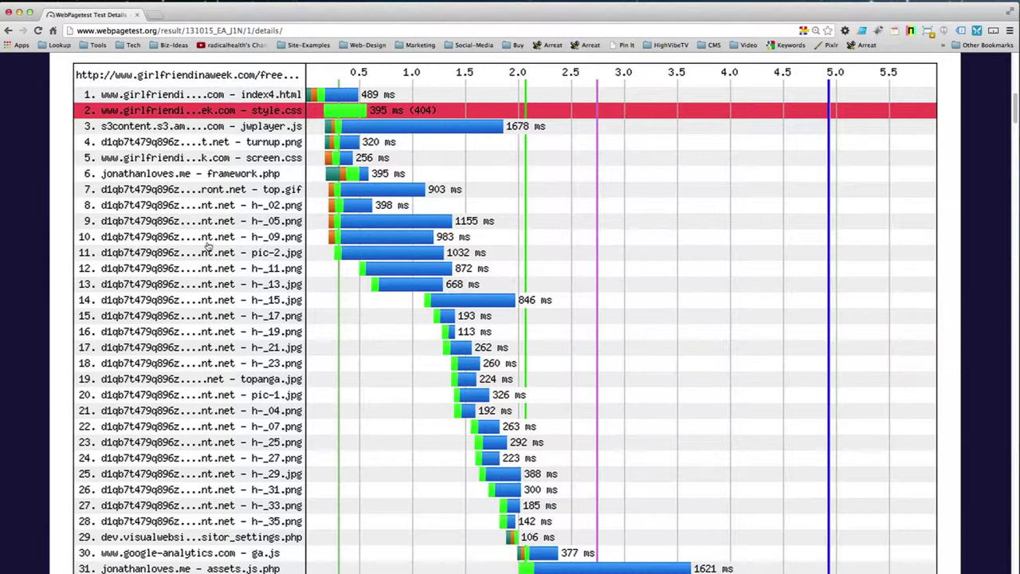
pyautogui.scroll(-3, 207, 248)
pyautogui.scroll(-6, 239, 249)
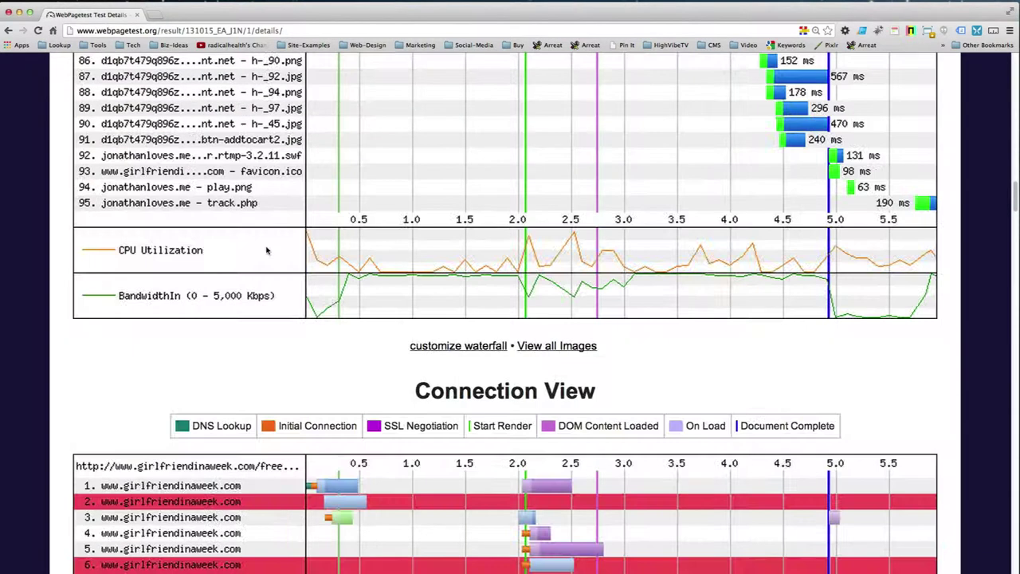
# Step: View all images the page loaded, then return to the First View details (Visually Complete 7.900s, Speed Index 3647)
pyautogui.click(545, 348)
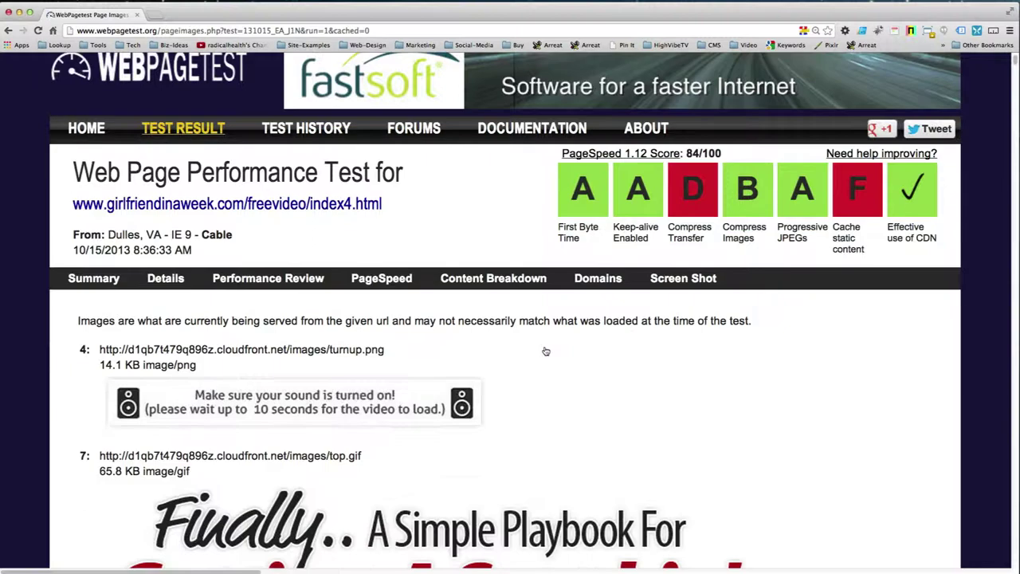
pyautogui.click(8, 30)
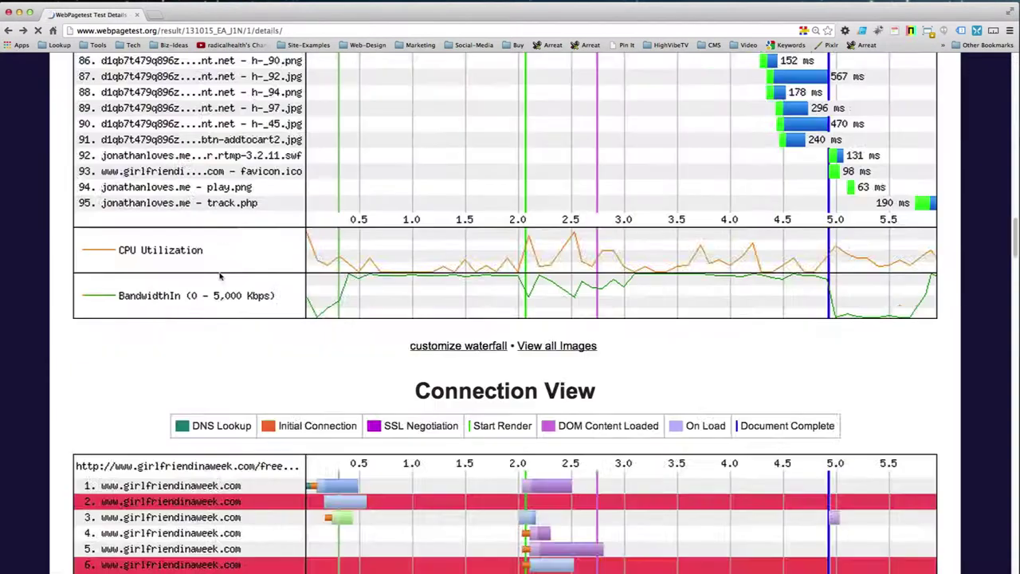
pyautogui.scroll(3, 225, 275)
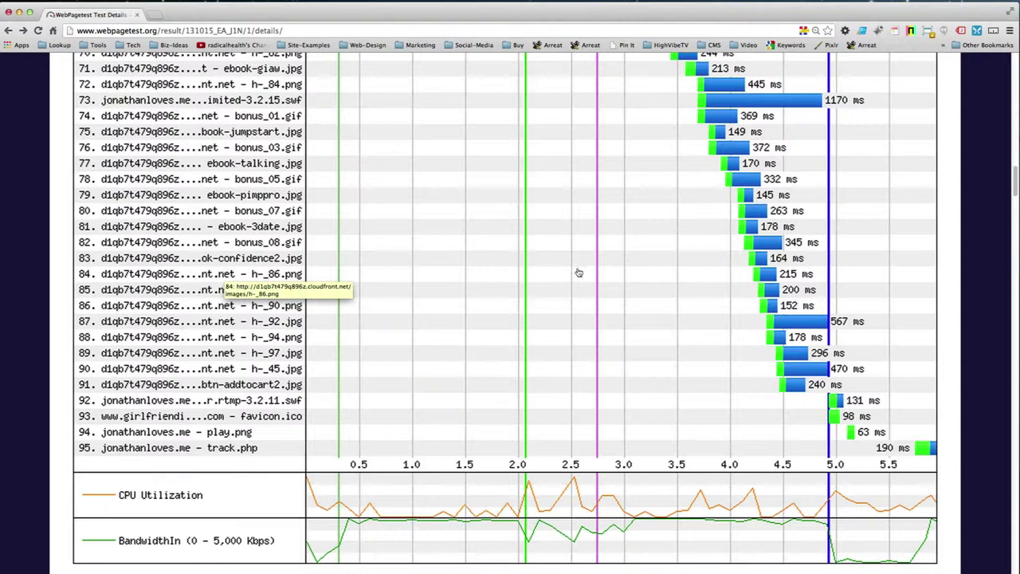
pyautogui.scroll(4, 580, 274)
pyautogui.scroll(3, 579, 274)
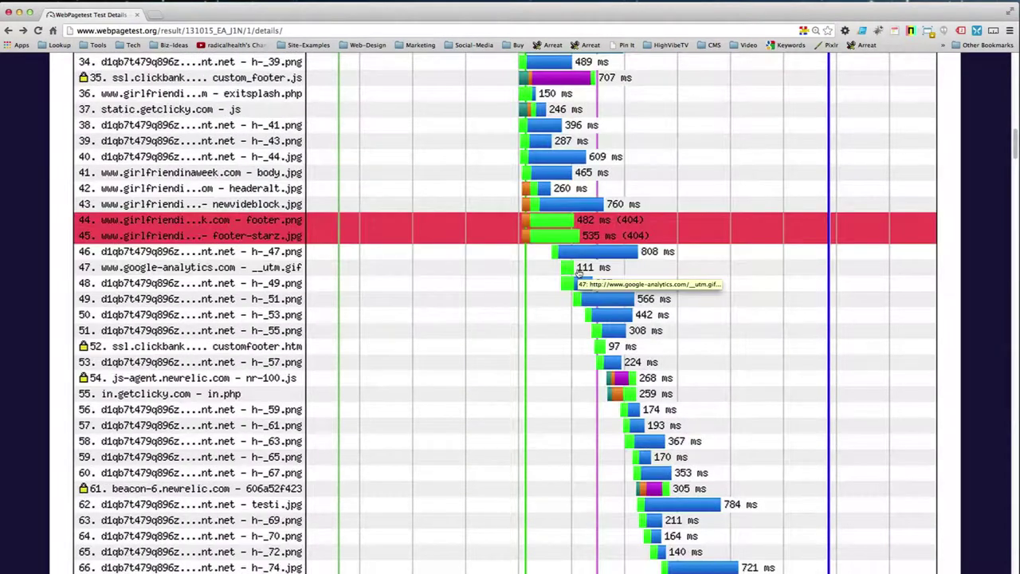
pyautogui.scroll(9, 579, 274)
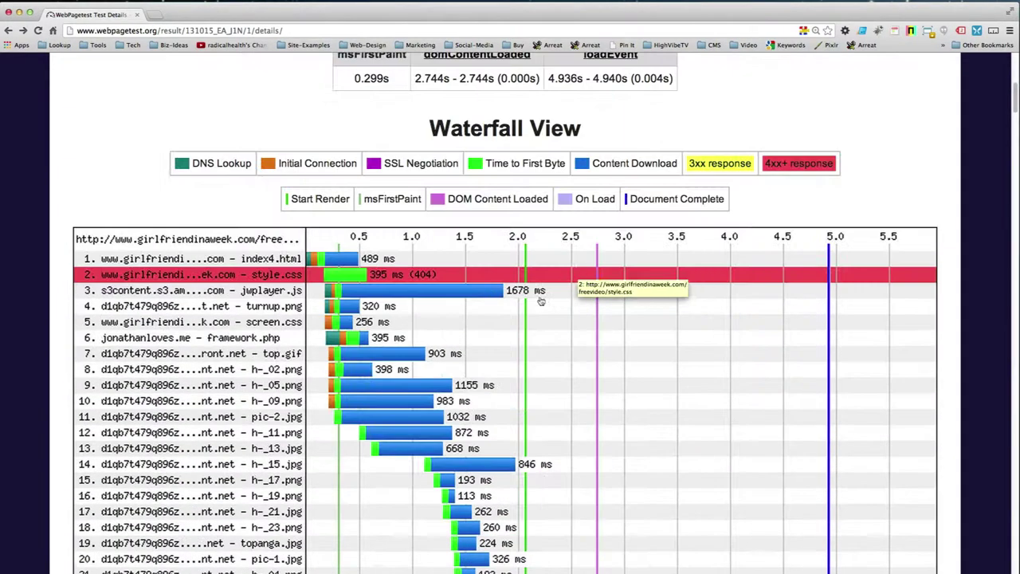
pyautogui.scroll(3, 434, 273)
pyautogui.scroll(-5, 398, 263)
pyautogui.scroll(1, 371, 253)
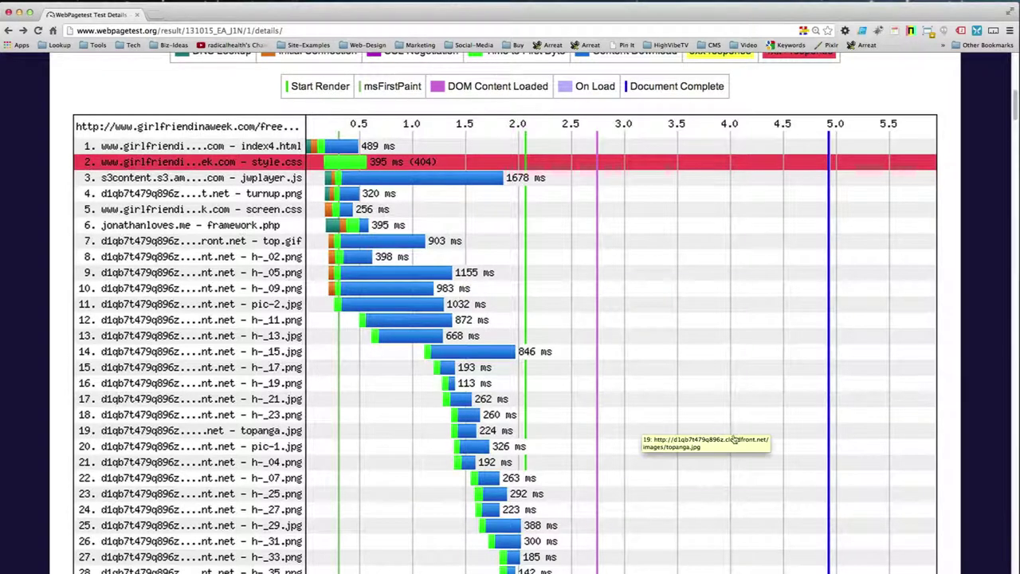
pyautogui.scroll(-1, 736, 451)
pyautogui.scroll(-3, 736, 451)
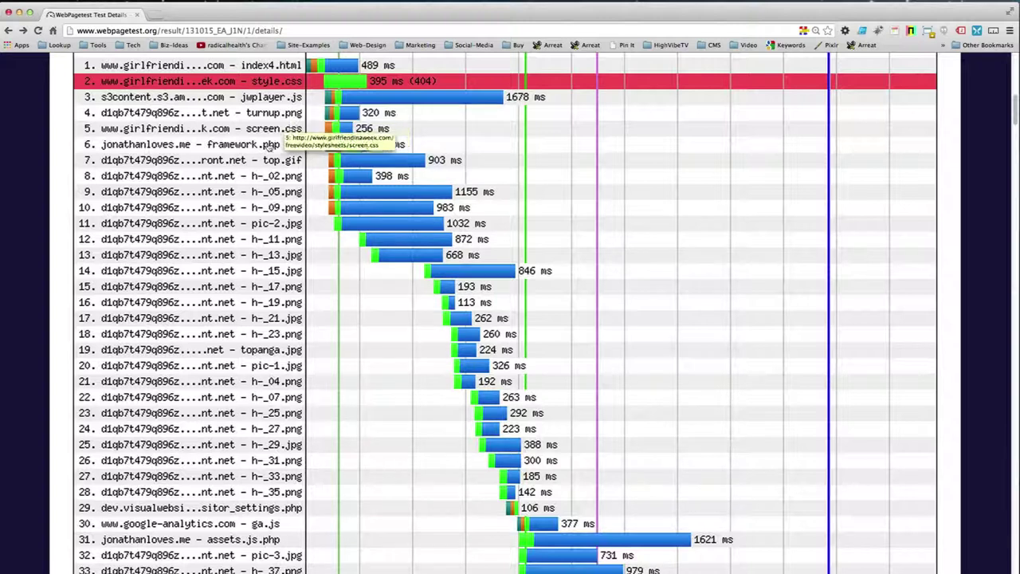
pyautogui.scroll(-3, 356, 317)
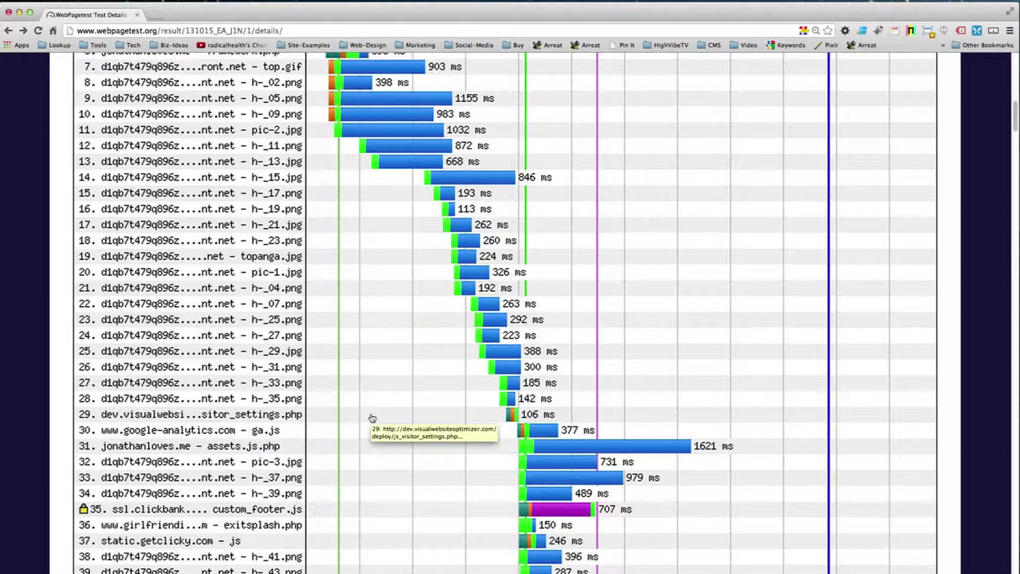
pyautogui.scroll(1, 372, 417)
pyautogui.scroll(9, 371, 417)
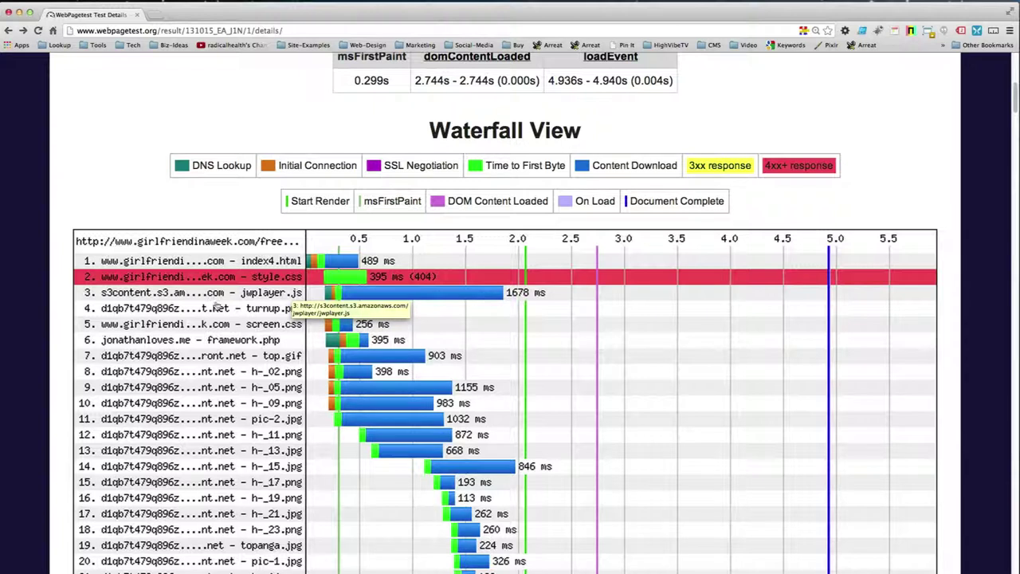
pyautogui.scroll(6, 265, 432)
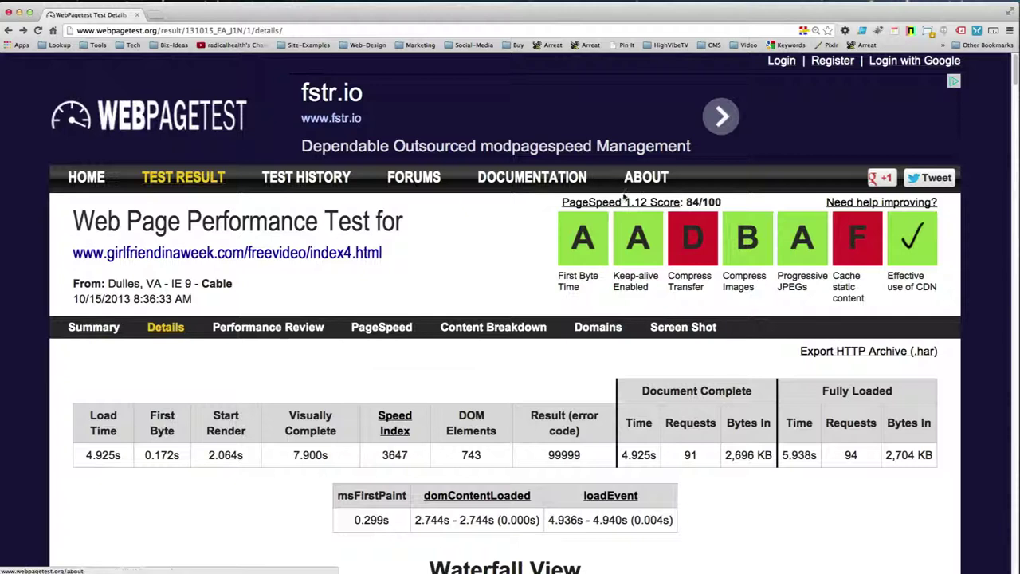
pyautogui.click(624, 204)
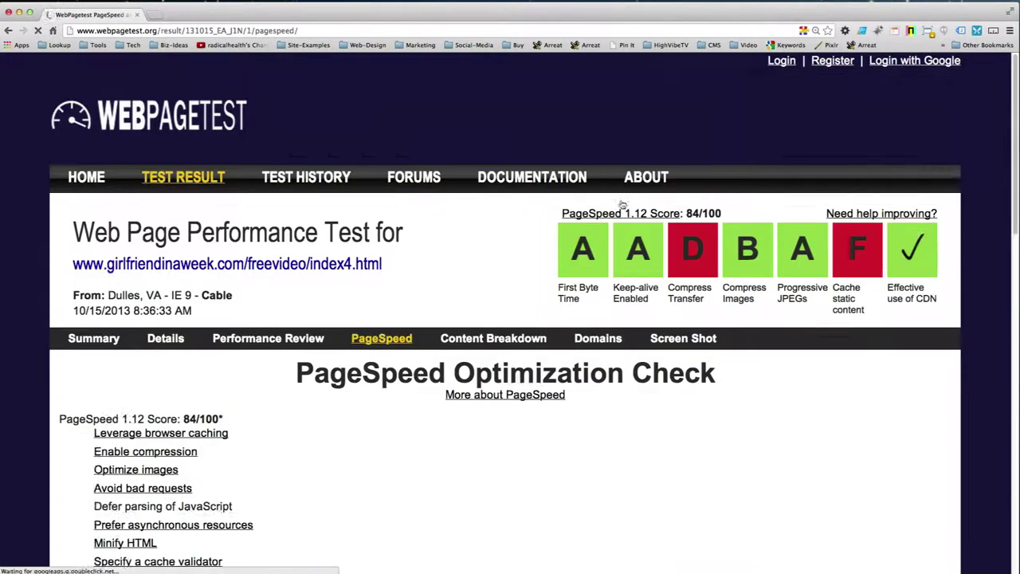
pyautogui.scroll(-1, 522, 468)
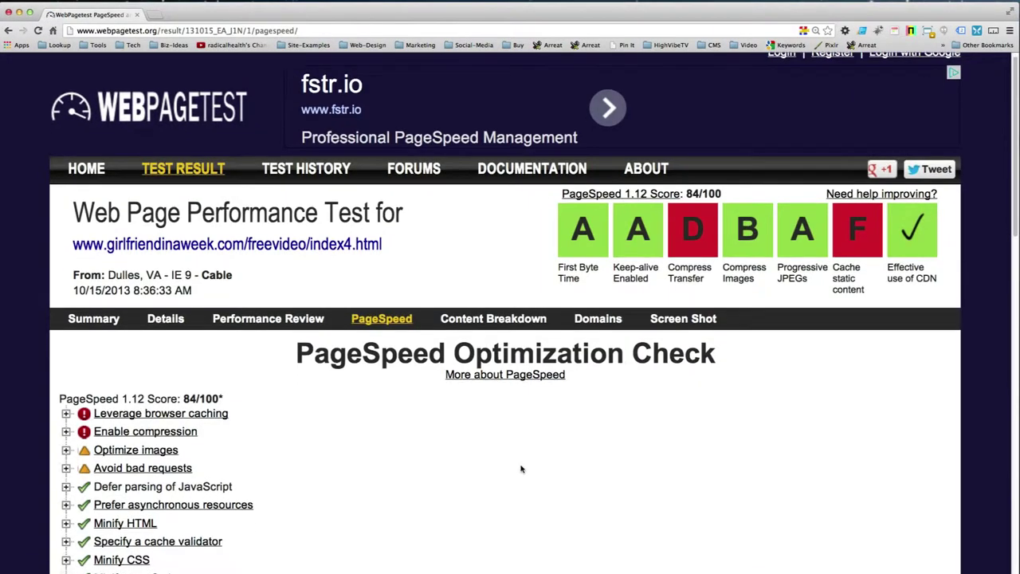
pyautogui.scroll(-3, 521, 469)
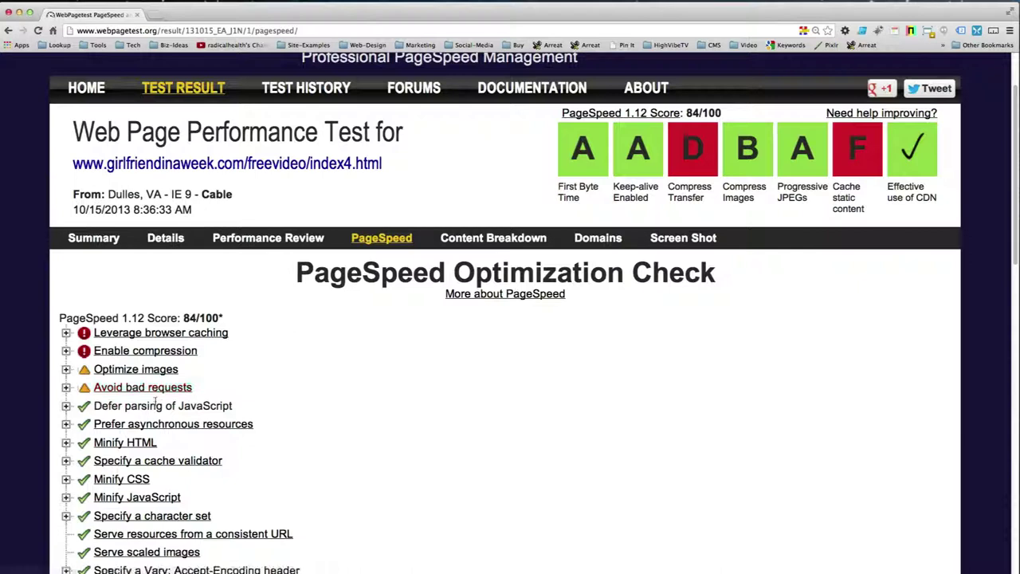
pyautogui.scroll(-5, 389, 433)
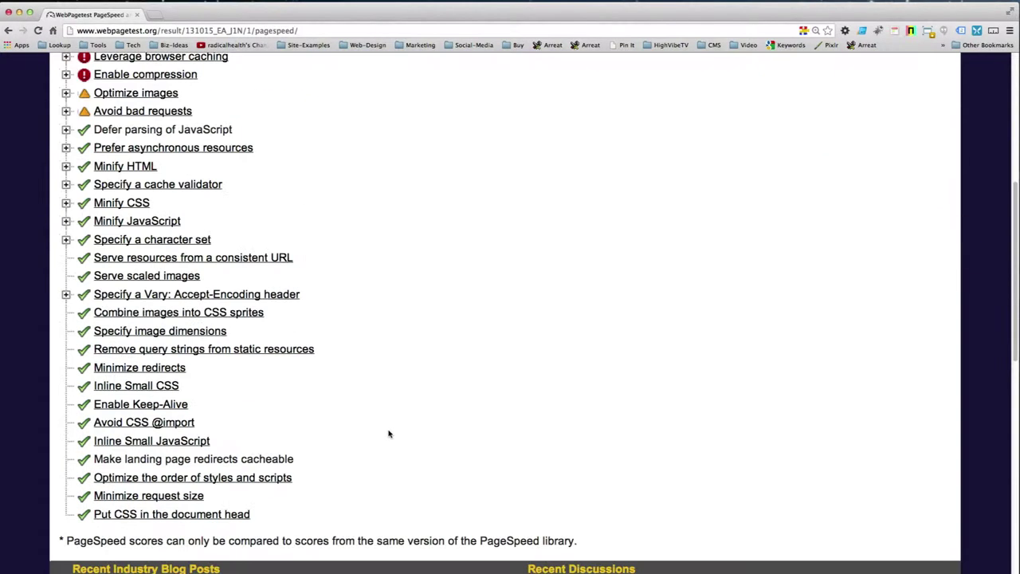
pyautogui.scroll(7, 389, 433)
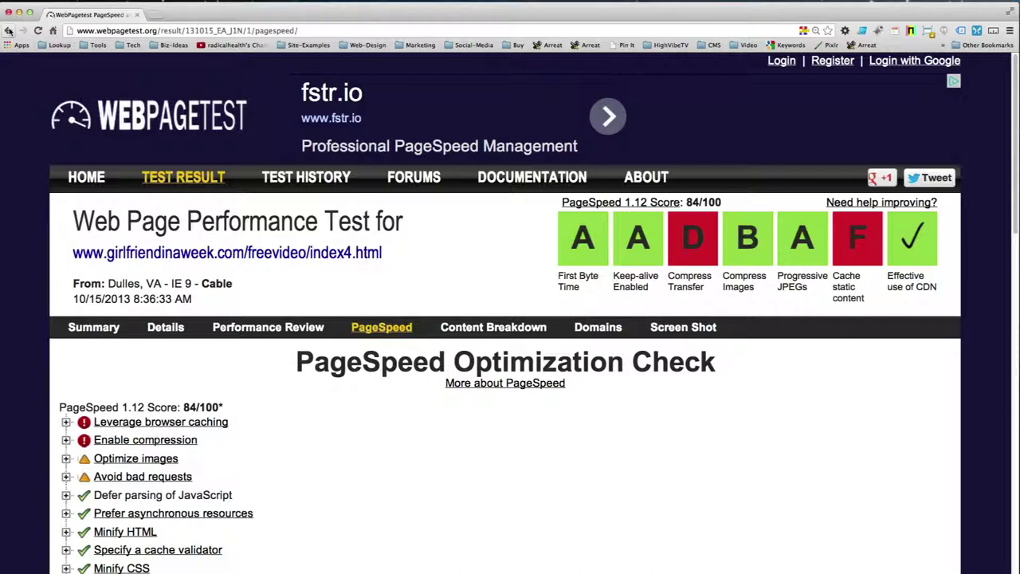
# Step: Back on the Details waterfall, open request #3 jwplayer.js (status 200, 1530 ms download, 137.7 KB)
pyautogui.click(9, 31)
pyautogui.scroll(-10, 125, 294)
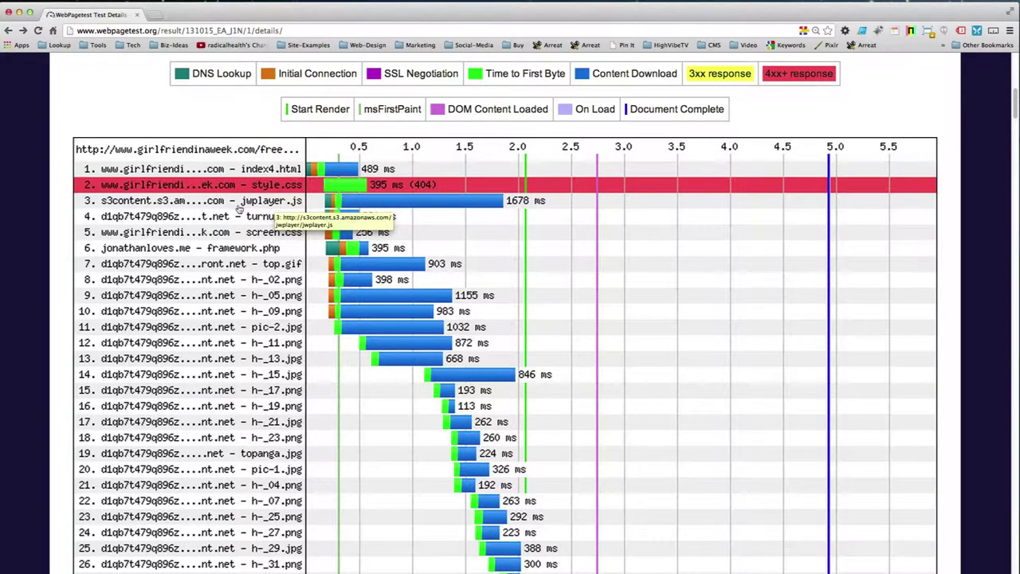
pyautogui.scroll(-12, 358, 424)
pyautogui.scroll(-5, 360, 429)
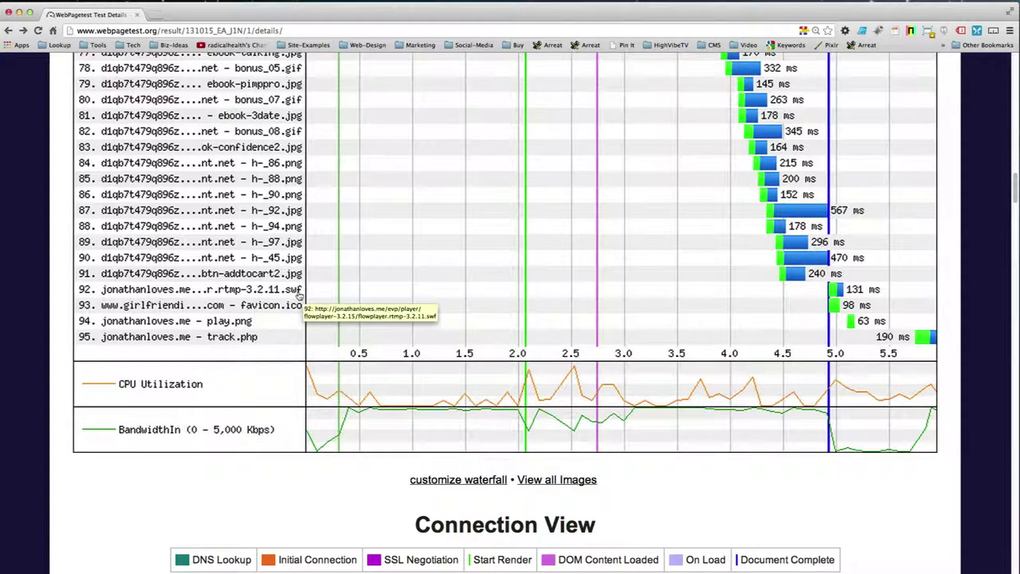
pyautogui.scroll(12, 300, 295)
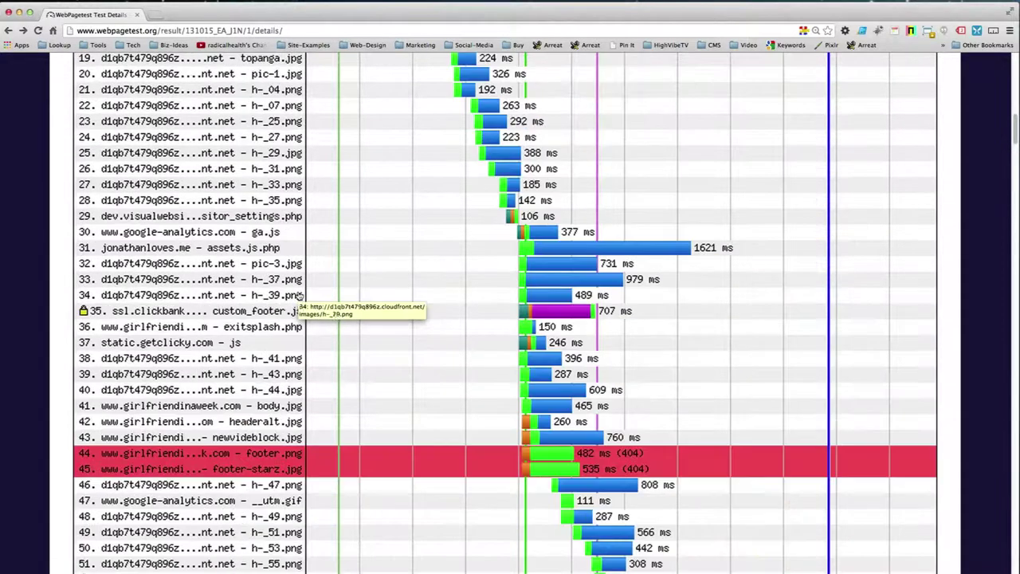
pyautogui.scroll(5, 300, 295)
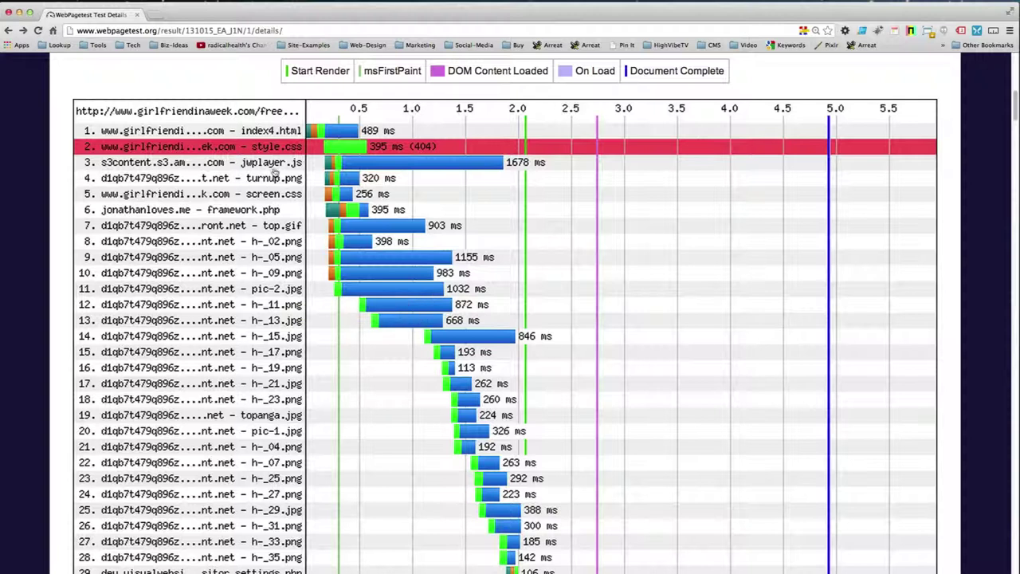
pyautogui.scroll(2, 275, 168)
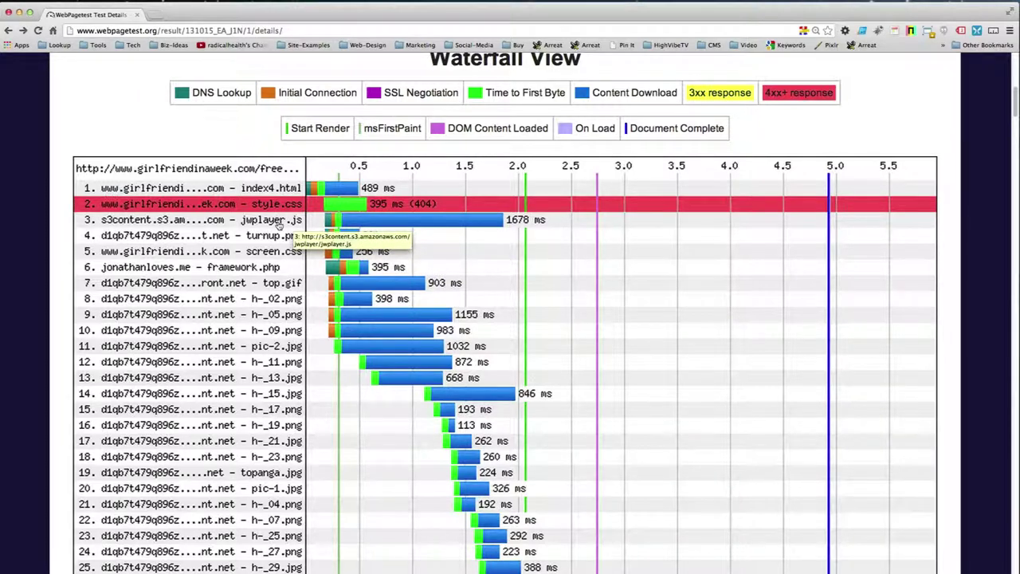
pyautogui.click(279, 225)
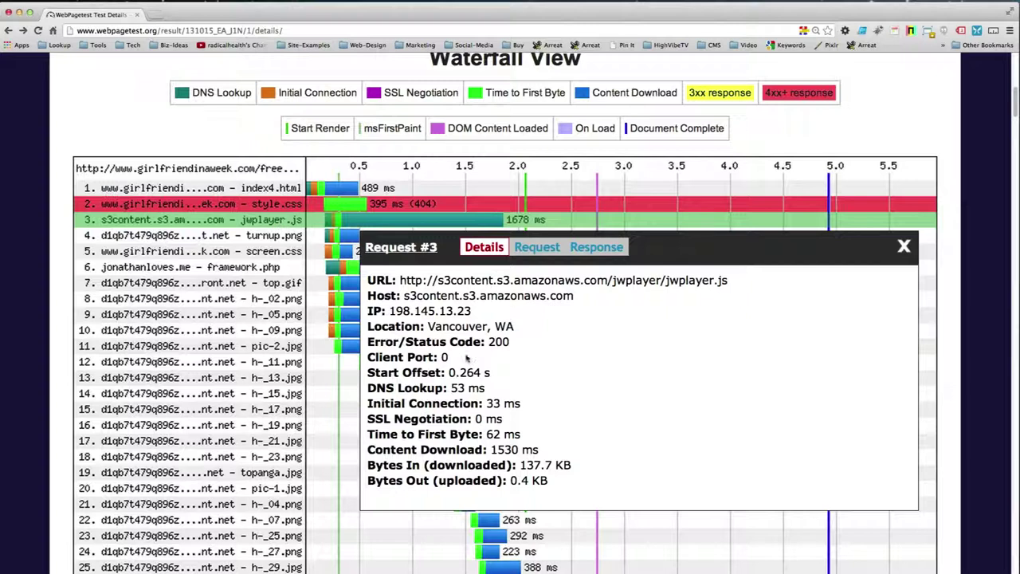
# Step: Close the jwplayer.js Request #3 popup to reveal the First View waterfall chart
pyautogui.click(904, 248)
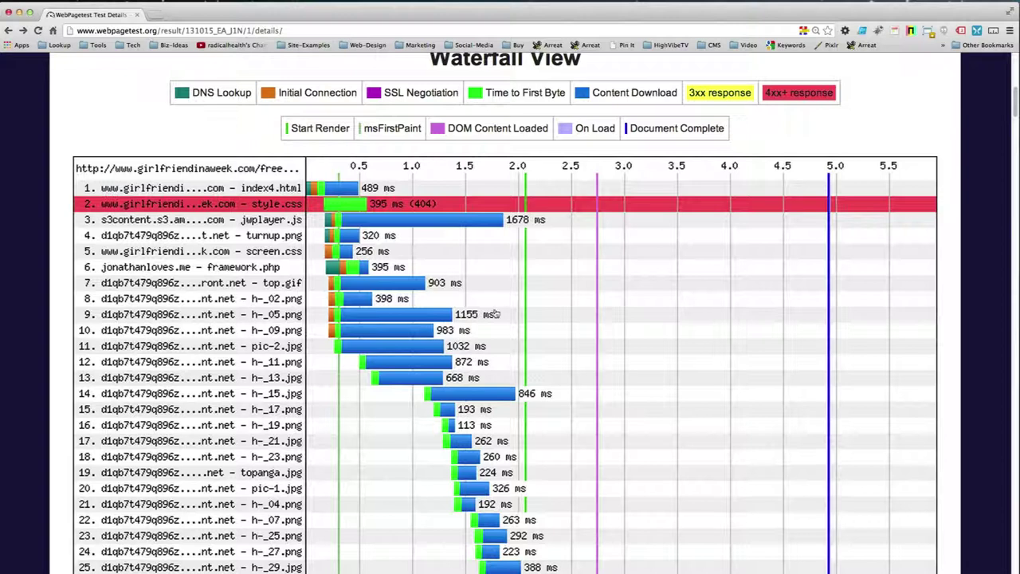
pyautogui.scroll(-15, 713, 390)
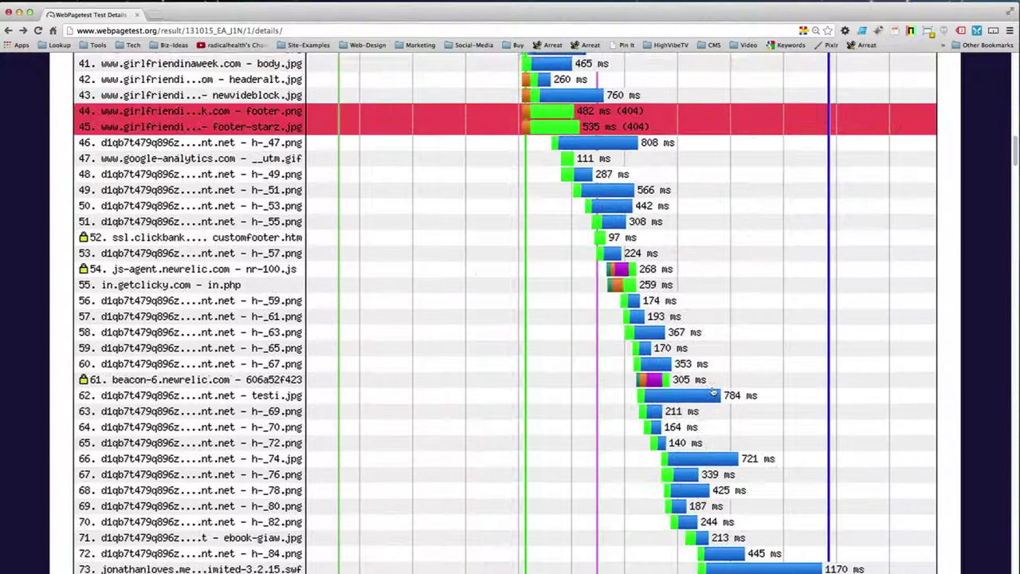
pyautogui.scroll(-10, 713, 390)
pyautogui.scroll(15, 713, 391)
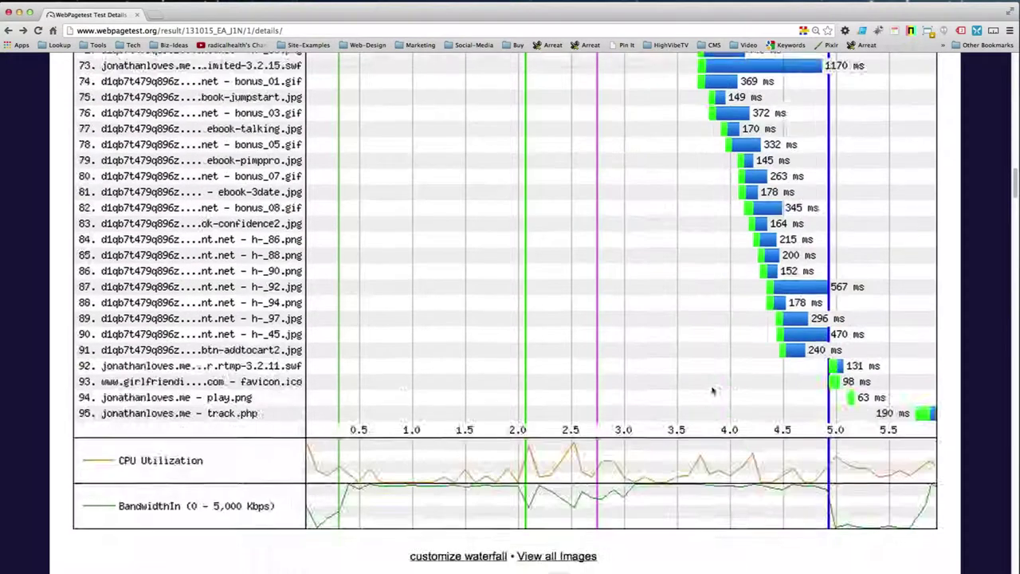
pyautogui.scroll(10, 713, 391)
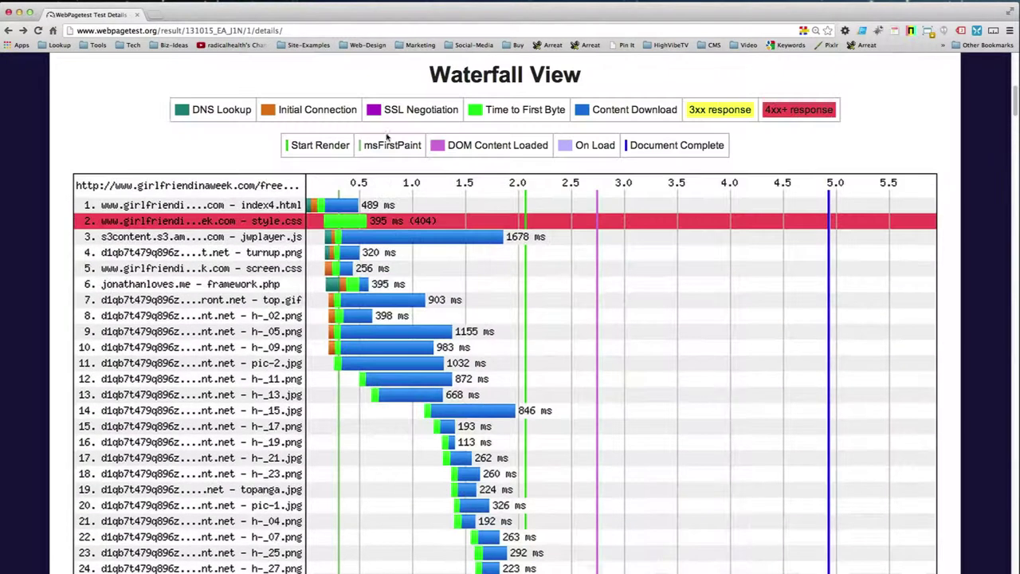
pyautogui.scroll(-10, 387, 220)
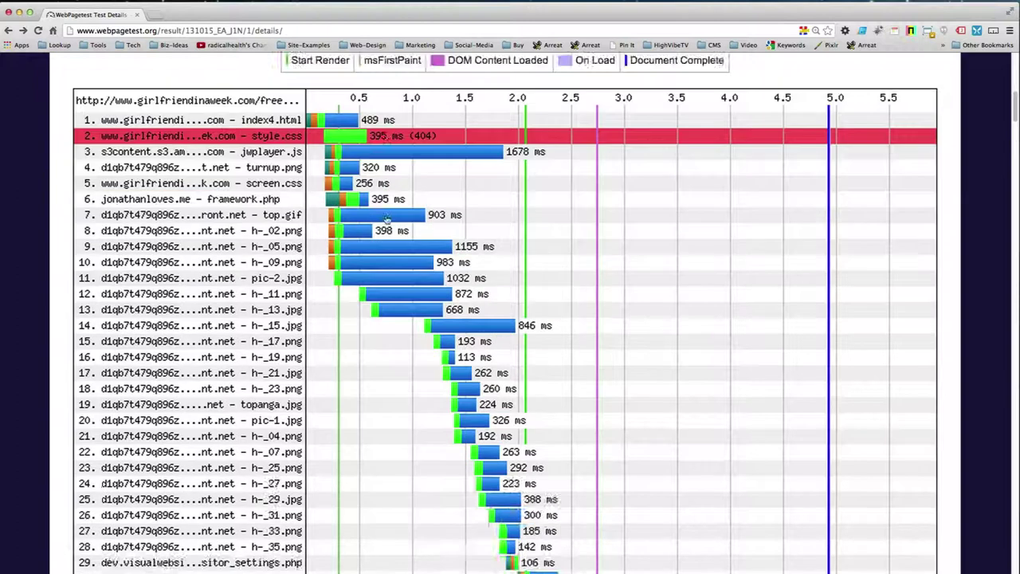
pyautogui.scroll(-15, 387, 220)
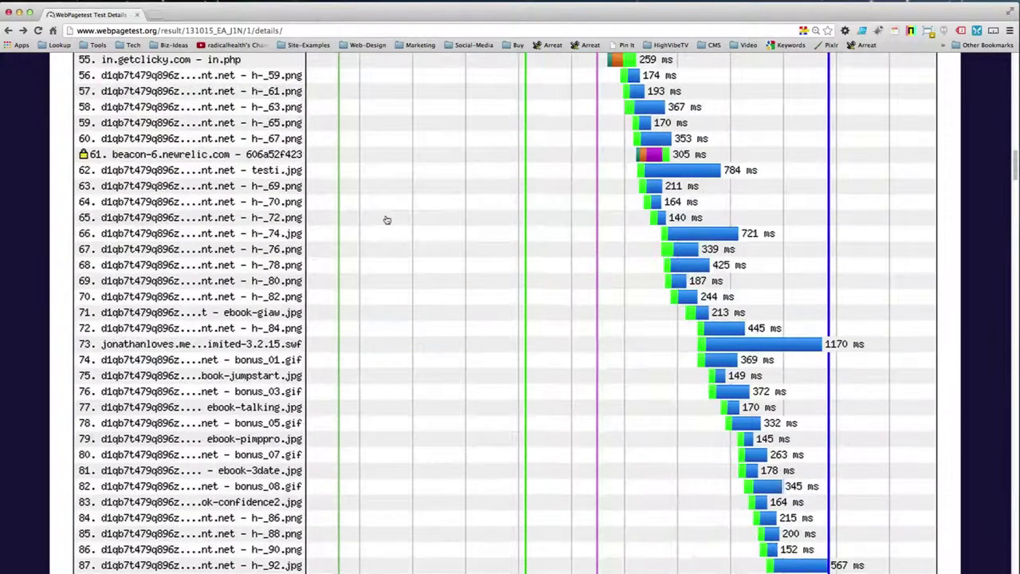
pyautogui.scroll(-1, 386, 220)
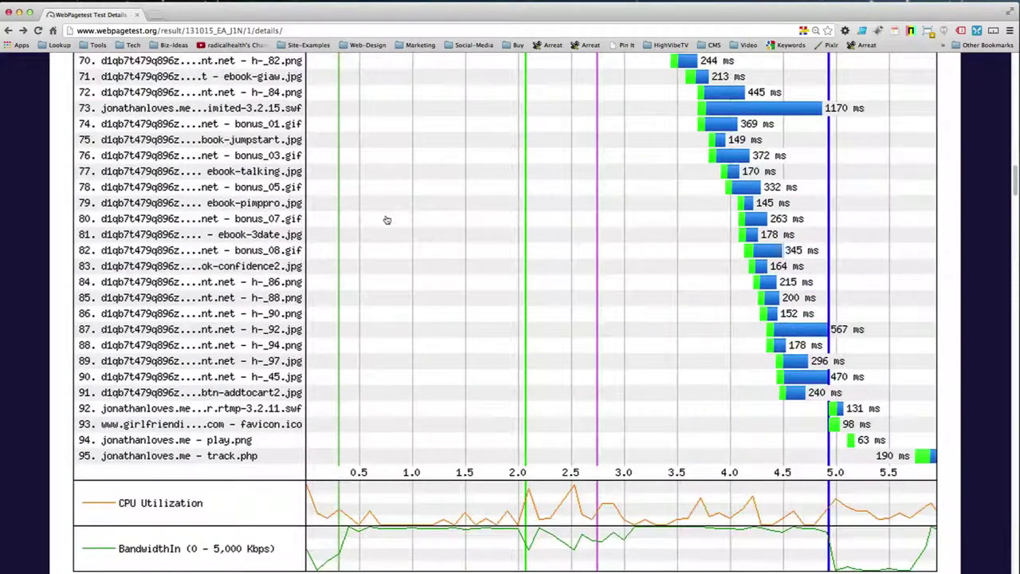